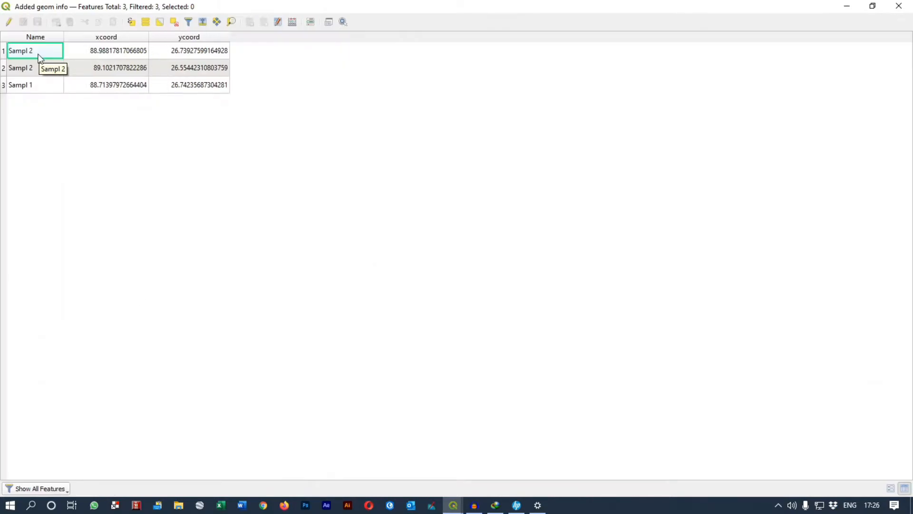
Step: Close the Added geom info attribute table and open the plugin manager
click(899, 5)
drag(504, 227, 491, 213)
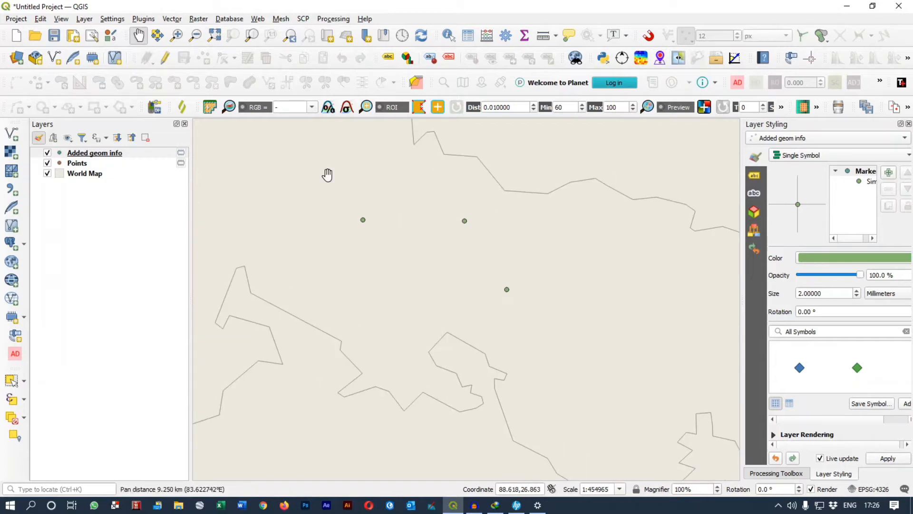
click(143, 18)
click(172, 29)
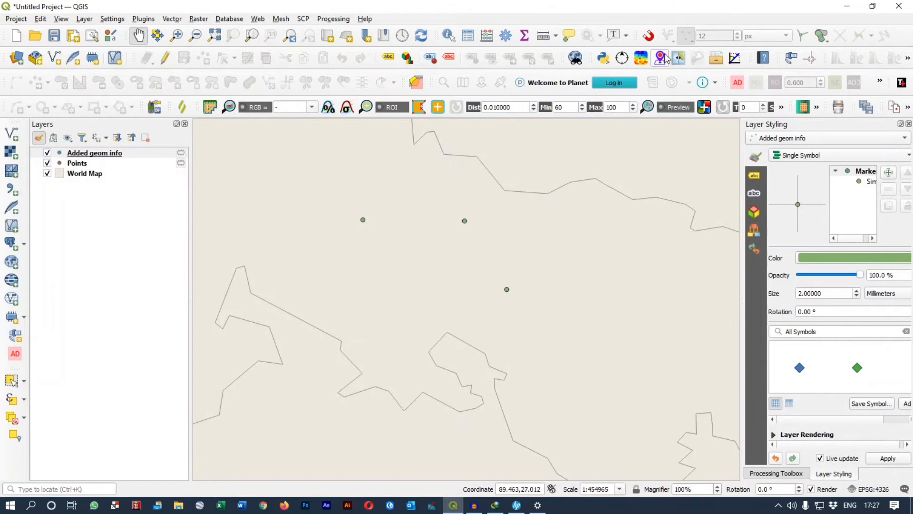
Step: Remove the Added geom info layer and open the attribute table of the Points layer
click(95, 153)
key(ctrl+d)
click(439, 265)
right_click(75, 152)
click(119, 295)
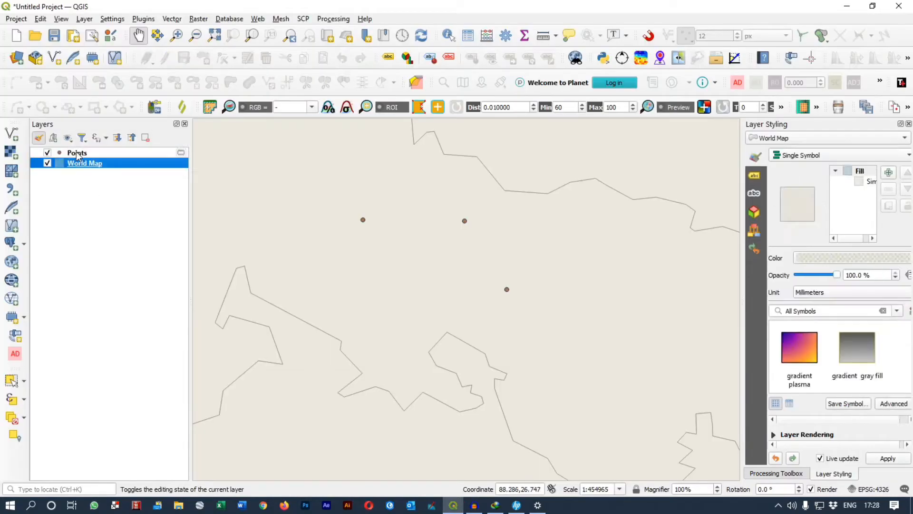
Step: Run Coord. AttribuTable on the Points layer with a chosen coordinate CRS and output DMS_1.shp, and inspect the resulting layer
click(76, 151)
click(656, 58)
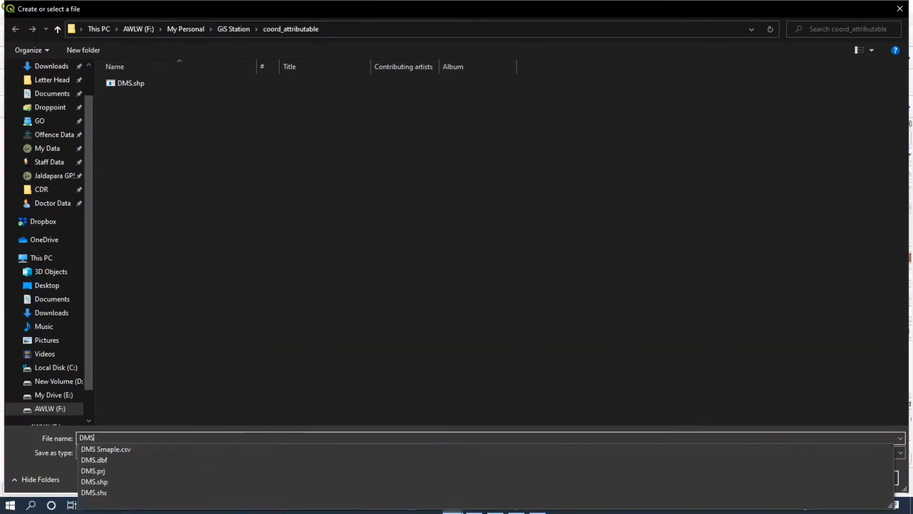
text(_12)
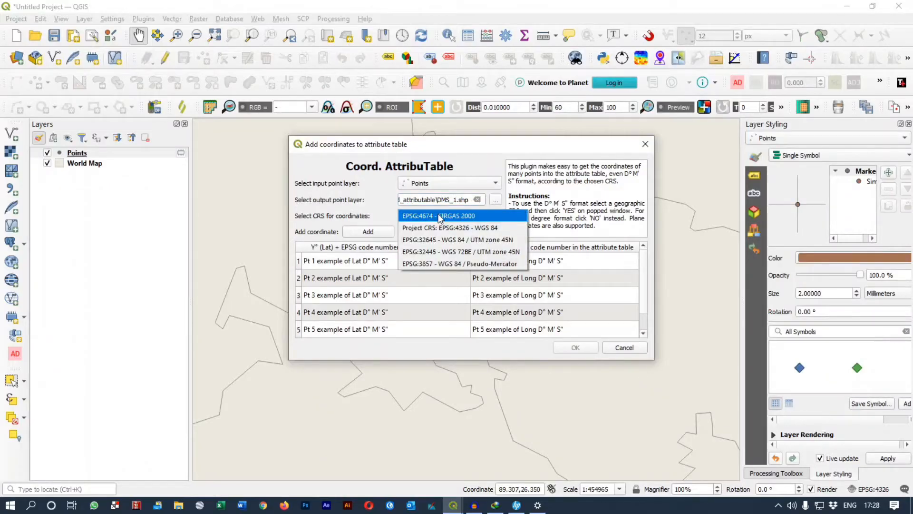
click(456, 215)
click(500, 271)
click(447, 215)
click(453, 216)
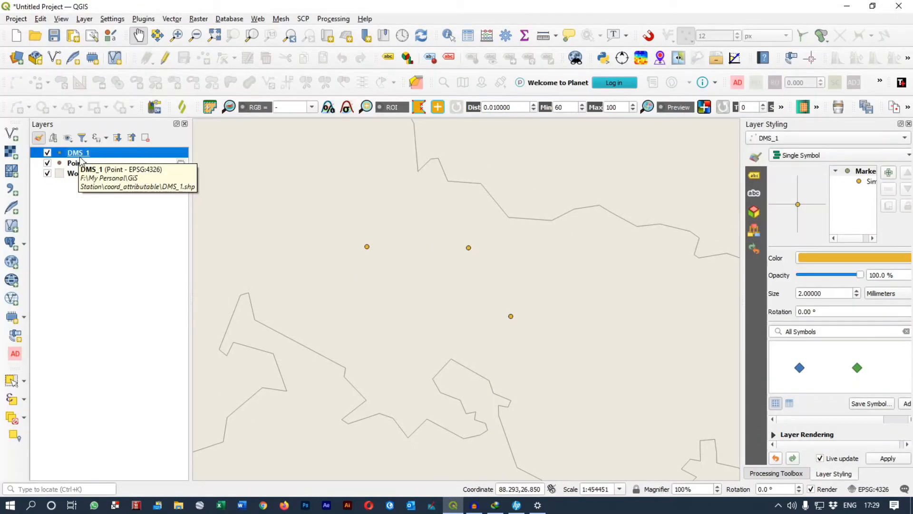
right_click(77, 153)
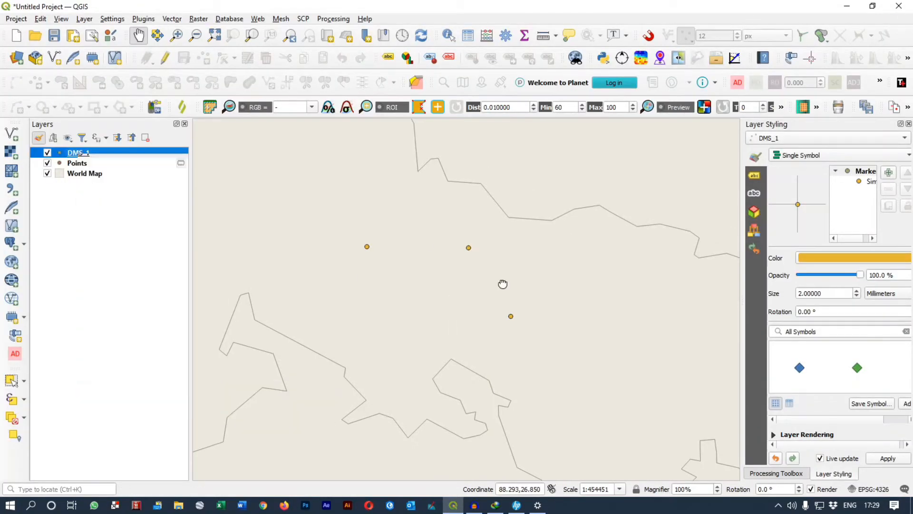
click(493, 288)
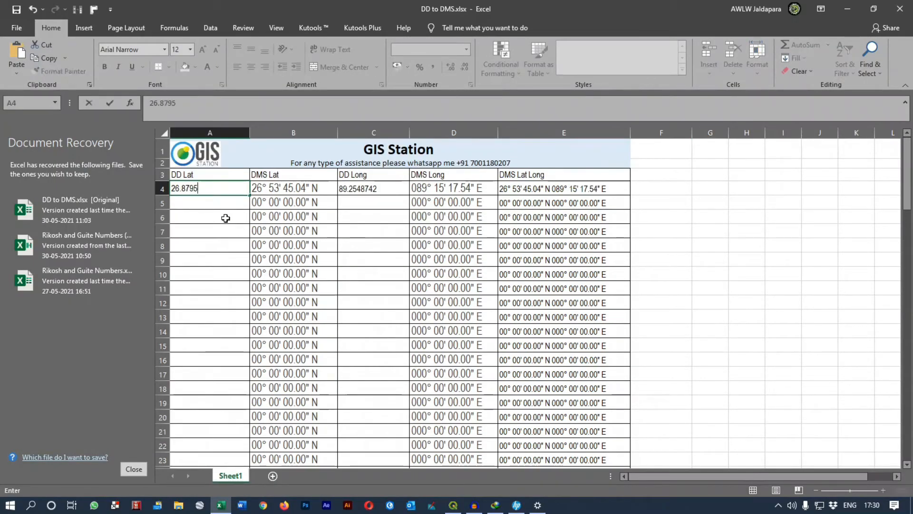
Step: In Excel's DD to DMS workbook, enter decimal latitude 26.8795487 and longitude 89.5487454 in row 4
text(89.5487454)
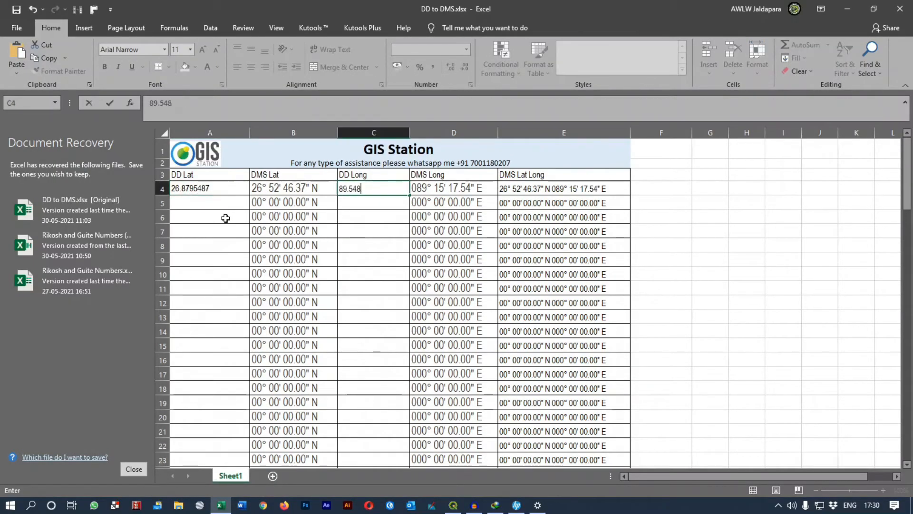
click(328, 191)
click(233, 189)
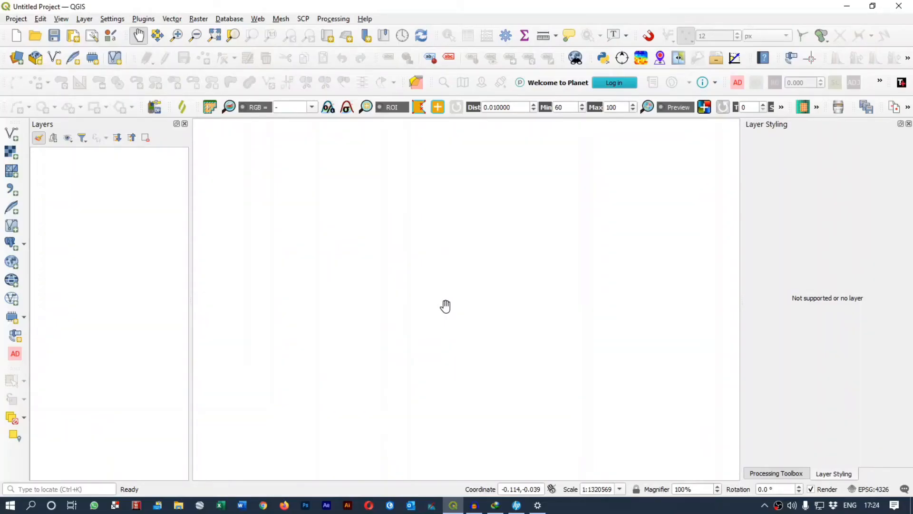
Step: In the empty QGIS project, load the built-in World Map layer by entering "world" as the coordinate
drag(445, 306, 296, 185)
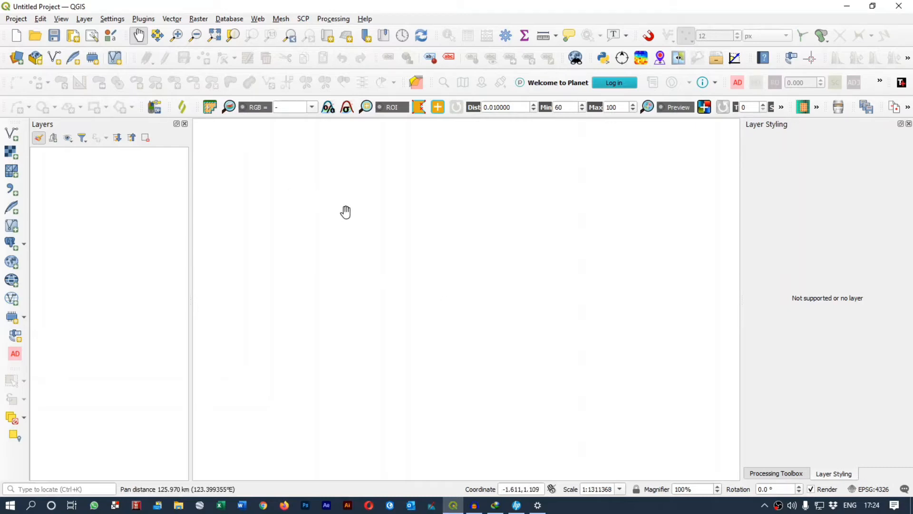
click(516, 488)
text(world)
key(Return)
scroll(453, 393, up, 4)
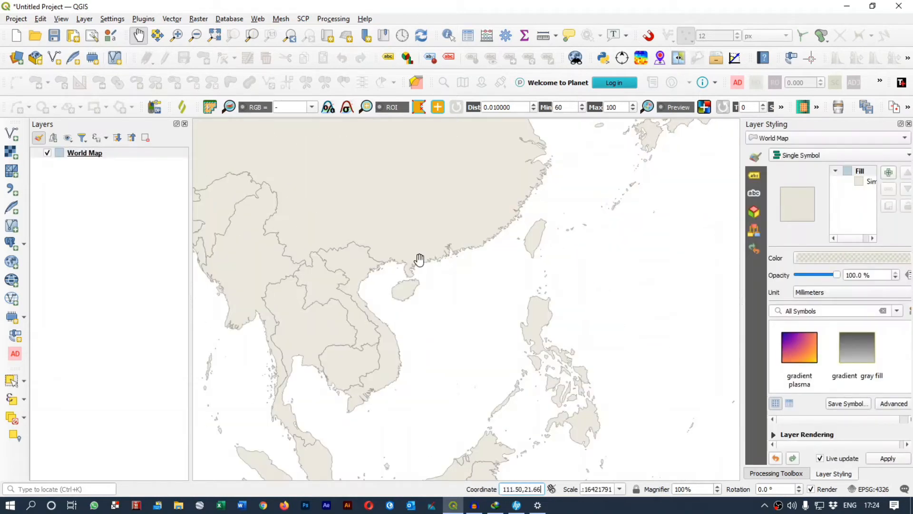
scroll(432, 344, up, 4)
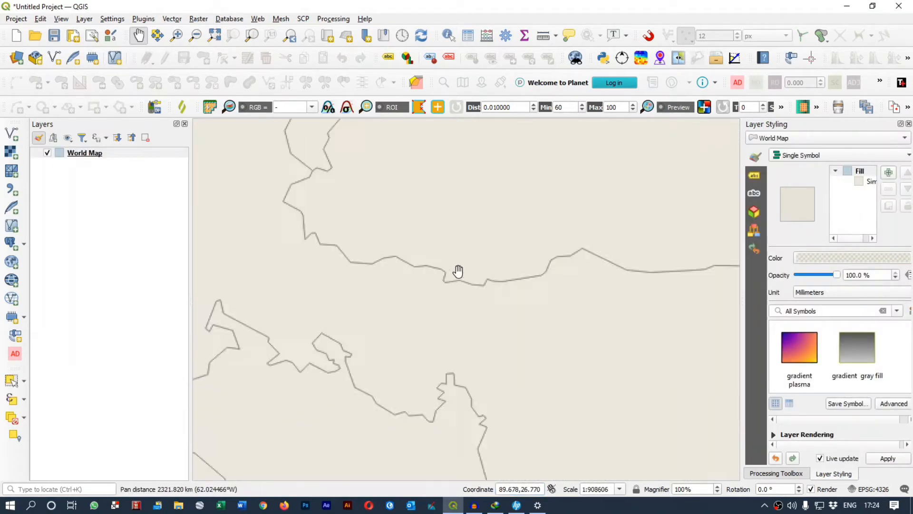
drag(448, 311, 477, 313)
Step: Set up a new temporary scratch layer named Points with Point geometry
click(100, 153)
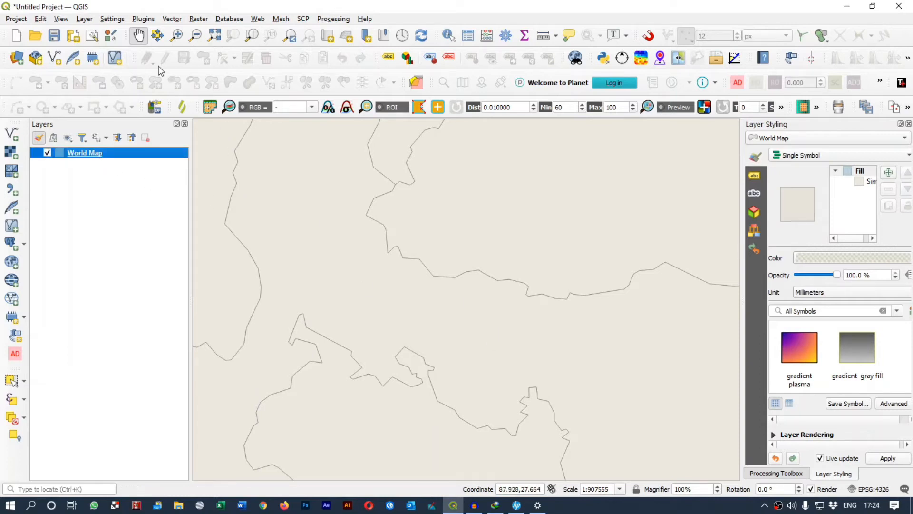
click(94, 59)
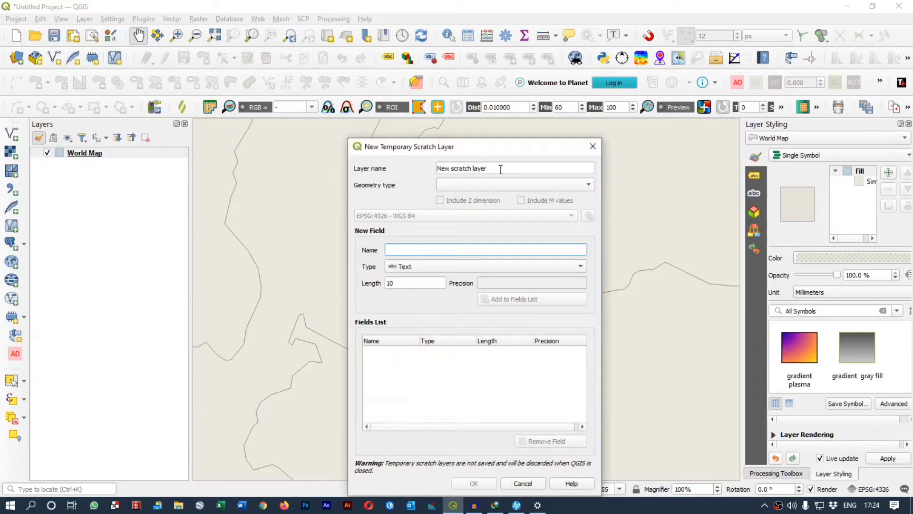
text(Points)
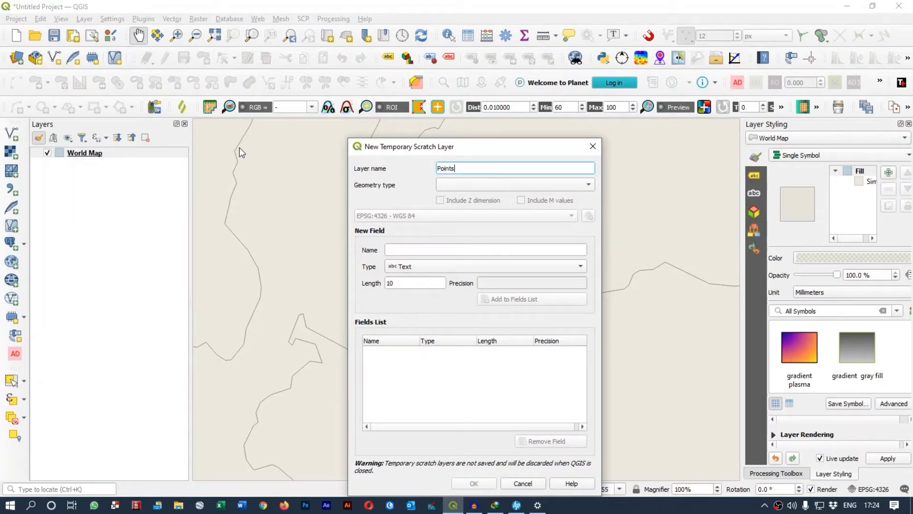
key(Tab)
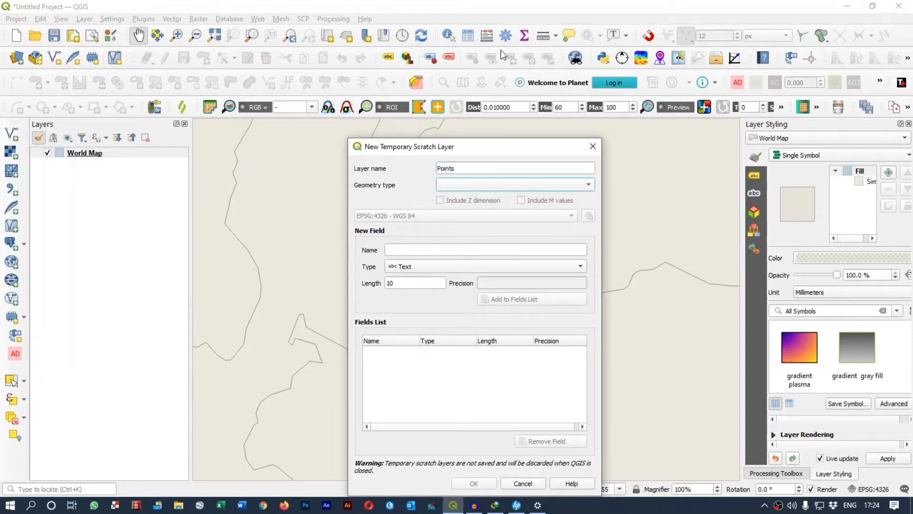
click(472, 187)
click(472, 192)
Step: Add a text field called Name with length 10 and create the scratch layer
click(423, 251)
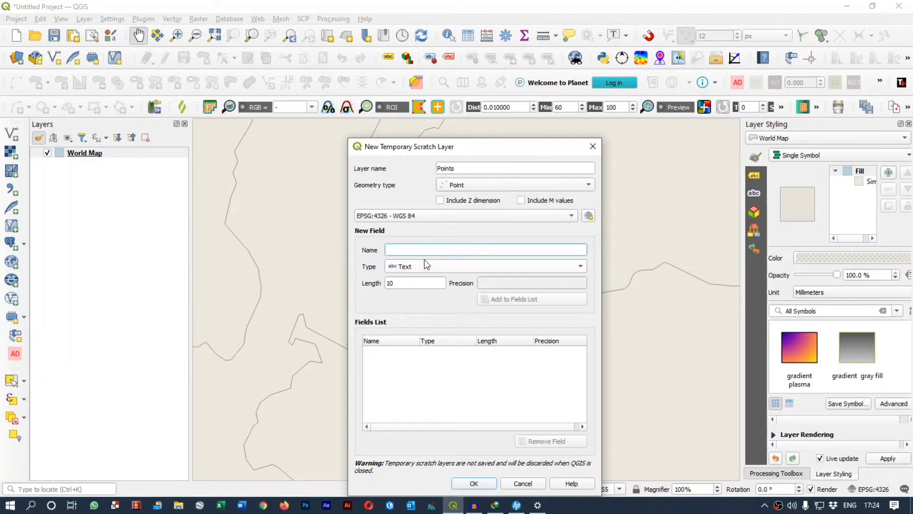
text(Name)
key(Tab)
click(513, 302)
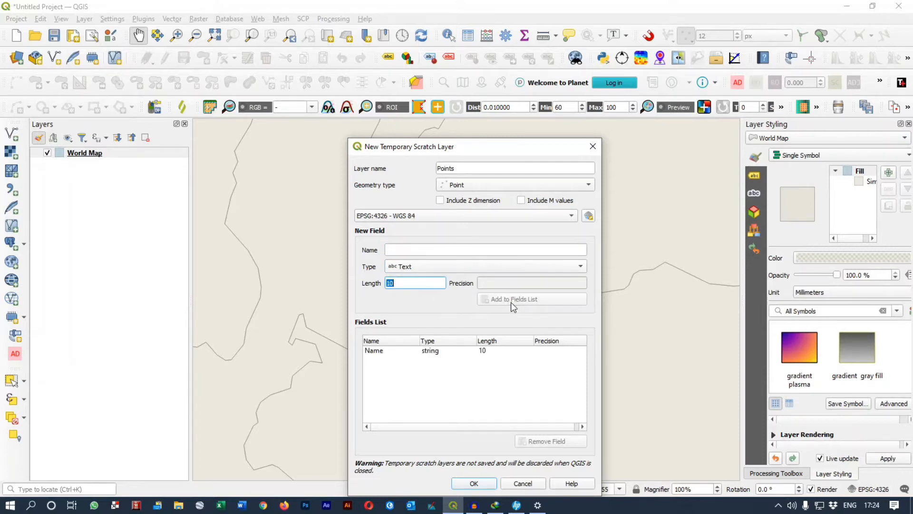
click(495, 485)
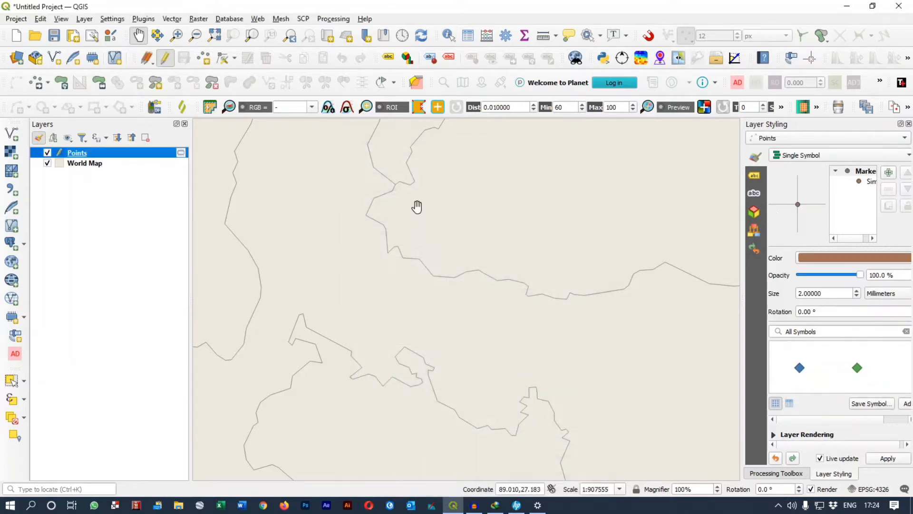
Step: Add a point feature at about 88.714, 26.742 in the Points layer, name it Sampl 1 and copy the name
click(203, 59)
click(367, 294)
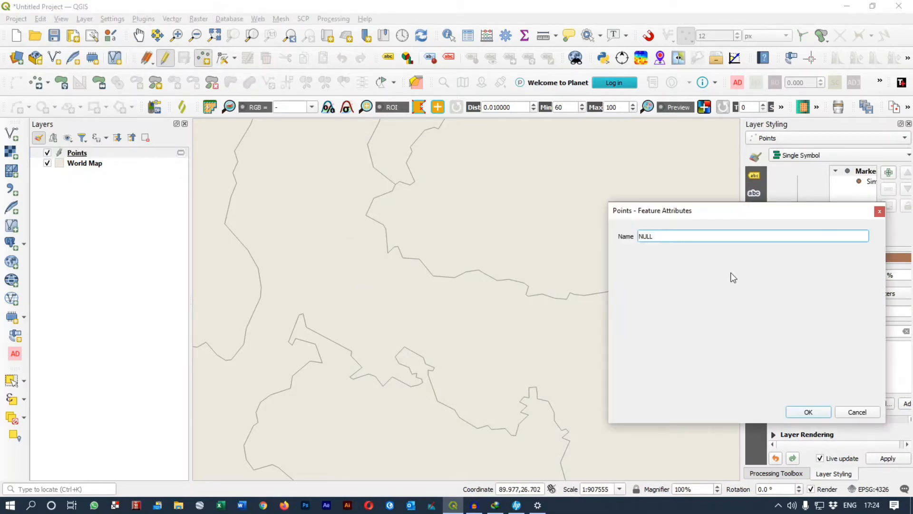
double_click(658, 237)
text(Point)
key(ctrl+a)
key(End)
key(BackSpace)
key(ctrl+a)
key(ctrl+c)
key(Return)
Step: Add a second point at about 88.988, 26.739 and name it Sampl 2
click(413, 291)
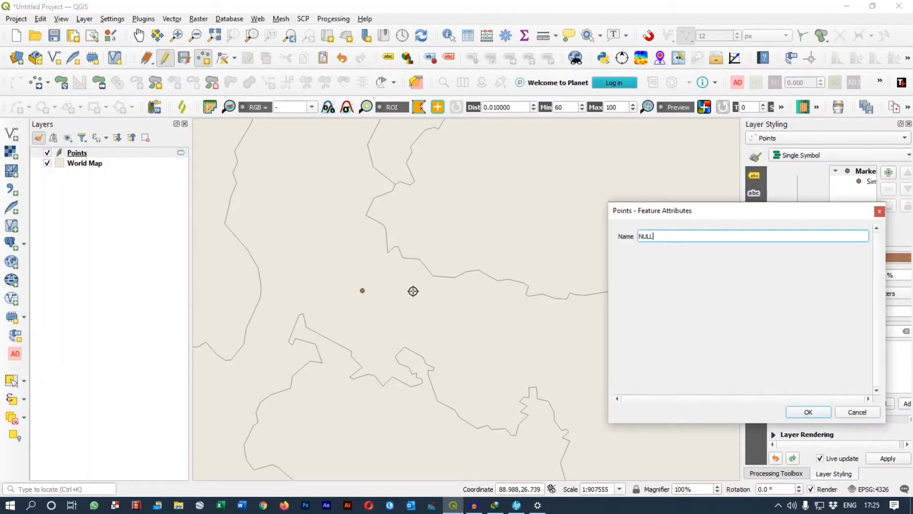
key(ctrl+v)
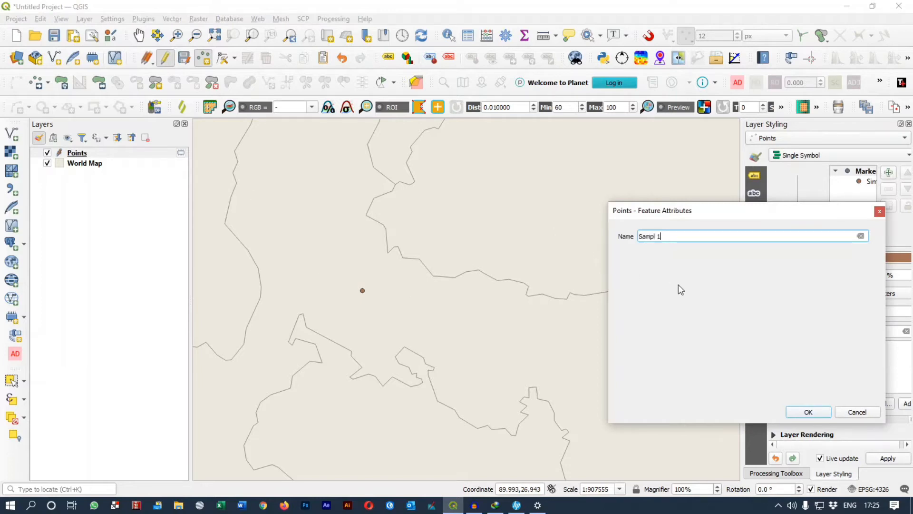
text(2)
key(Return)
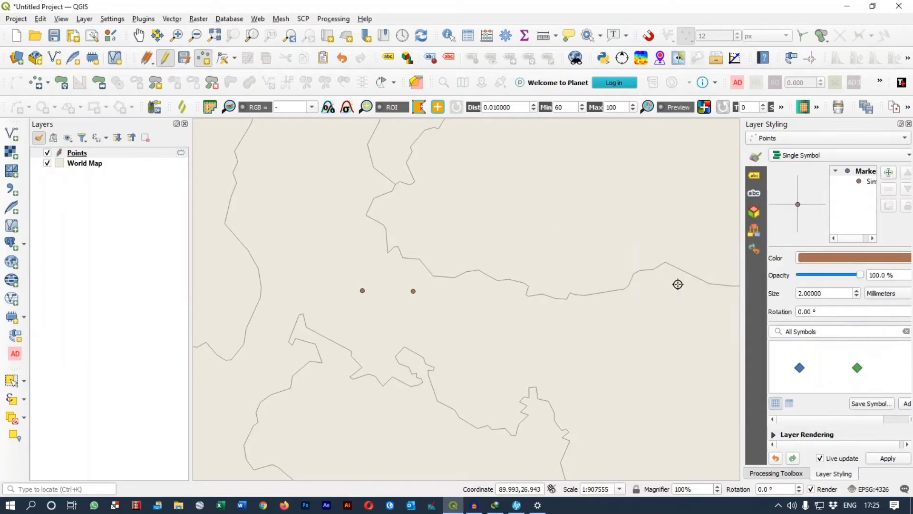
Step: Add a third point at about 89.102, 26.554, southeast of the other two, with the name Sampl 2
click(437, 319)
key(ctrl+v)
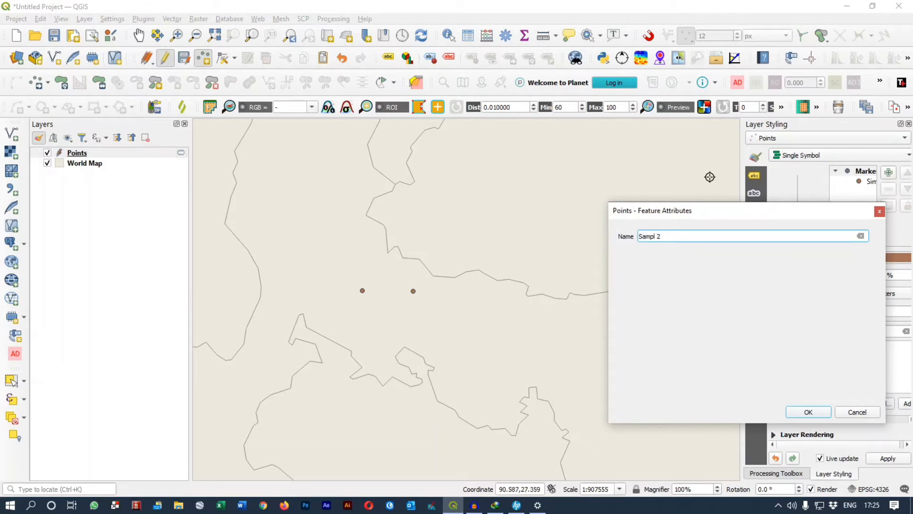
click(809, 412)
Step: Stop editing the Points layer and save its changes
drag(446, 283, 469, 253)
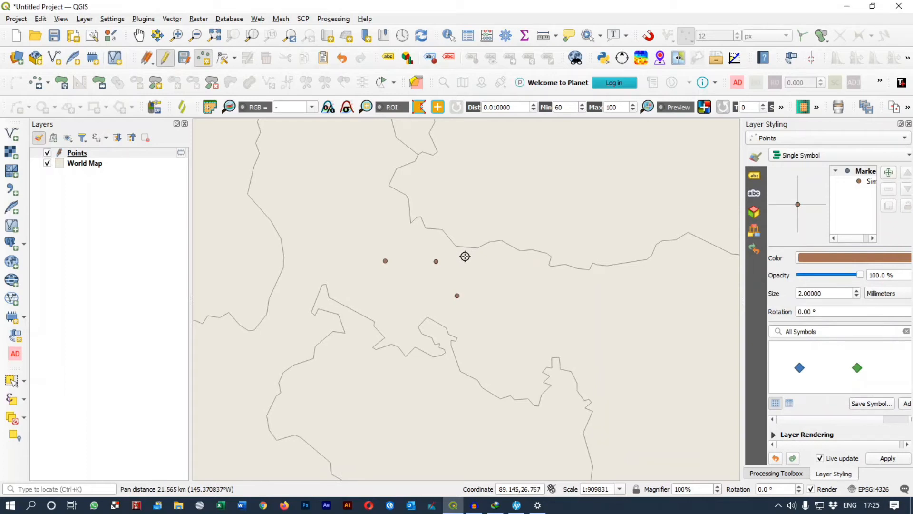
scroll(421, 281, up, 1)
drag(426, 279, 451, 242)
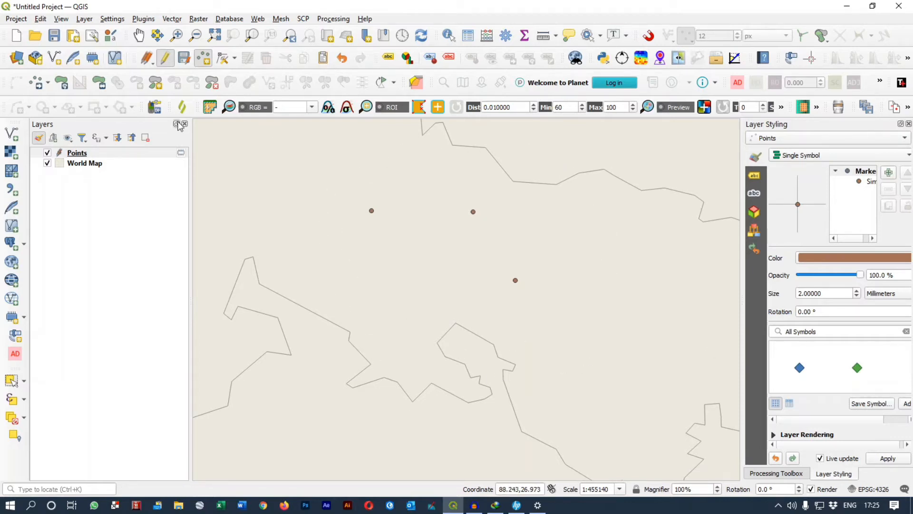
click(166, 58)
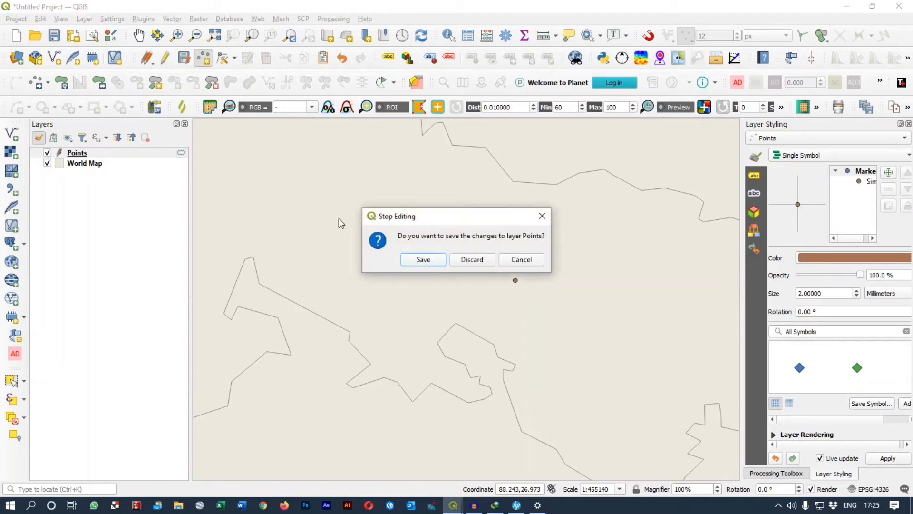
click(414, 260)
Step: Run Add Geometry Attributes on the Points layer using the Layer CRS, with a temporary layer as output
click(92, 164)
click(81, 153)
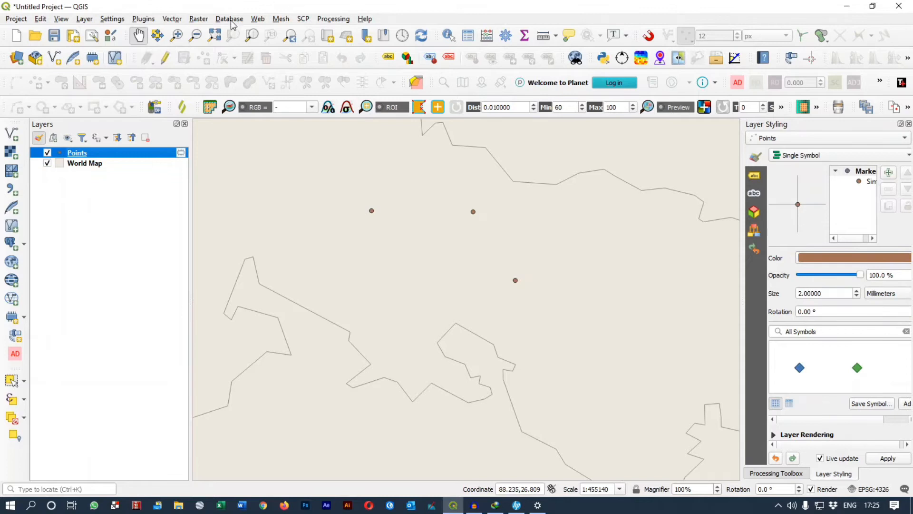
click(172, 18)
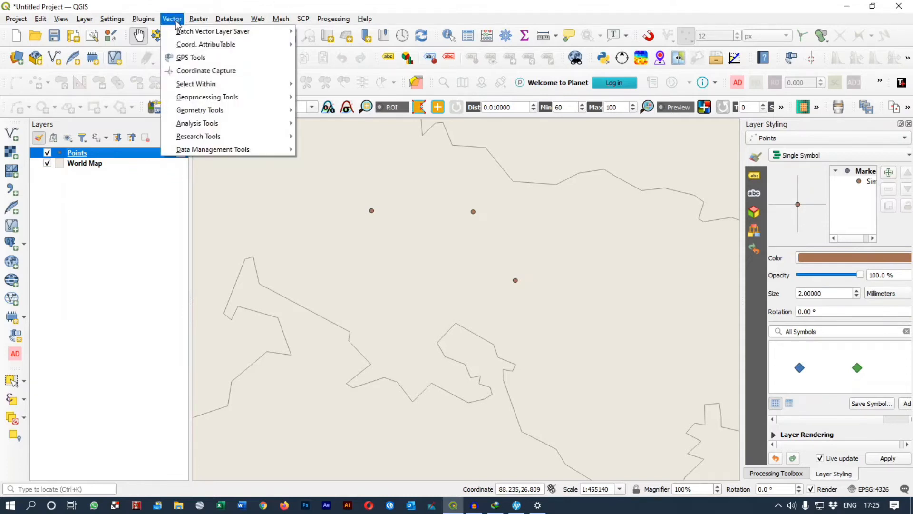
mouse_move(231, 114)
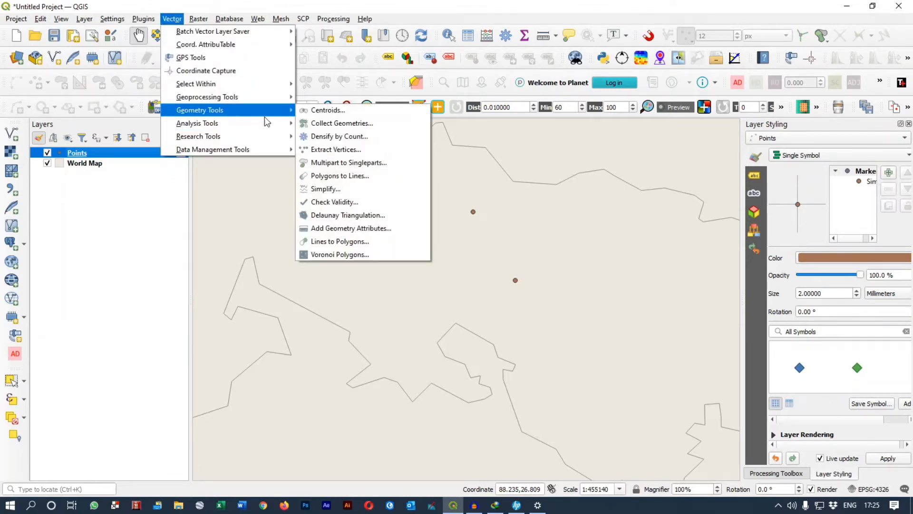
click(344, 230)
drag(447, 142, 410, 302)
drag(517, 308, 505, 139)
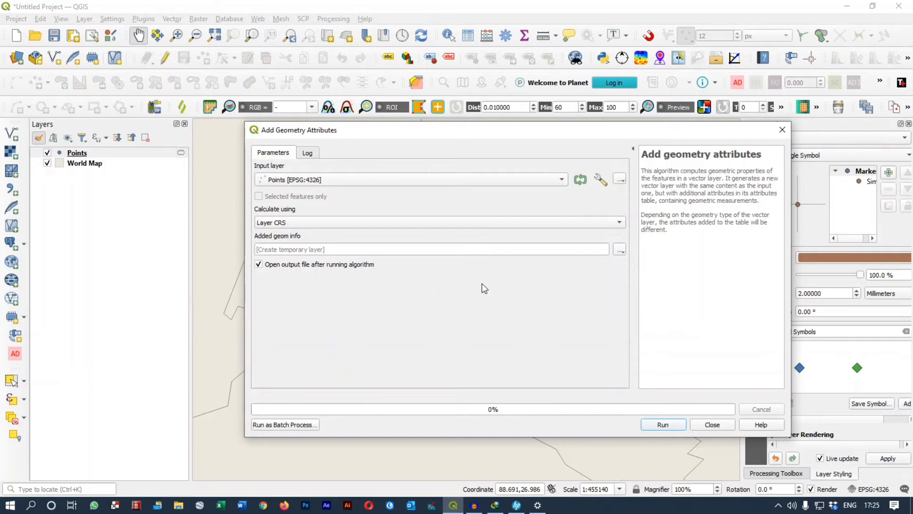
click(663, 424)
click(712, 424)
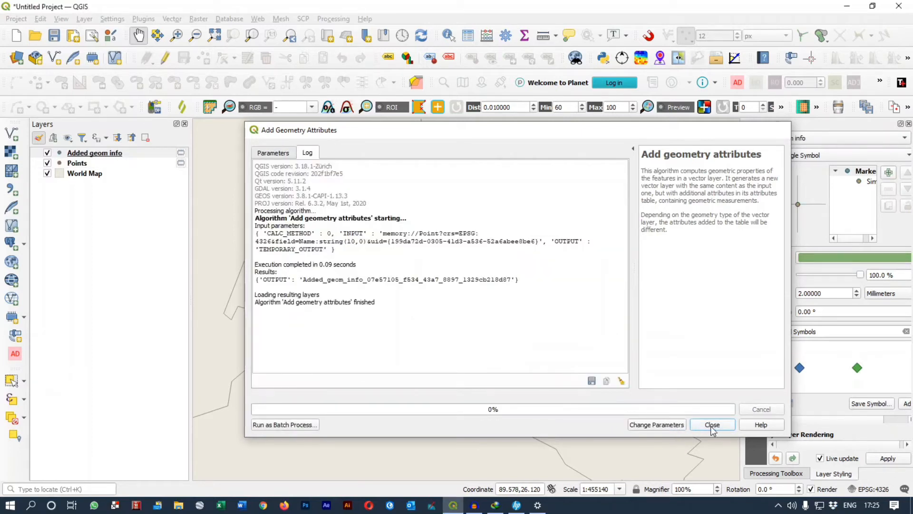
Step: Open the attribute table of the Added geom info layer
right_click(82, 152)
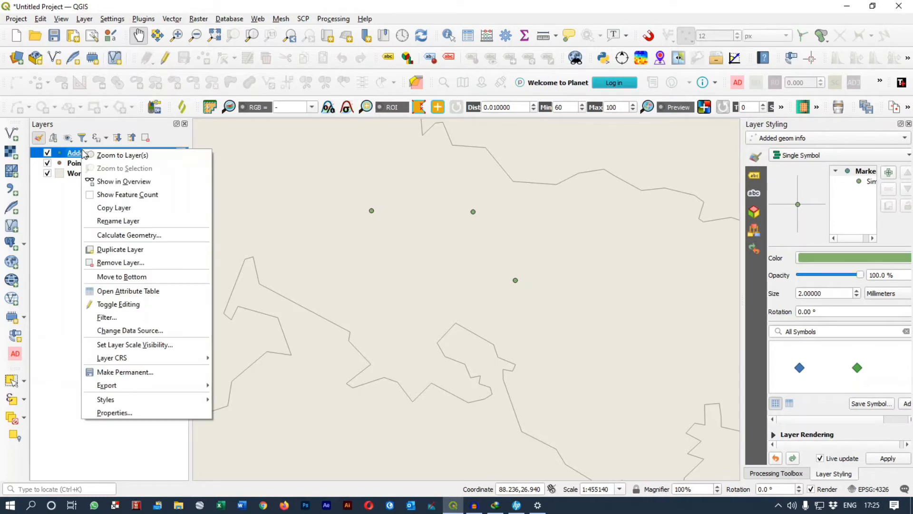
click(139, 292)
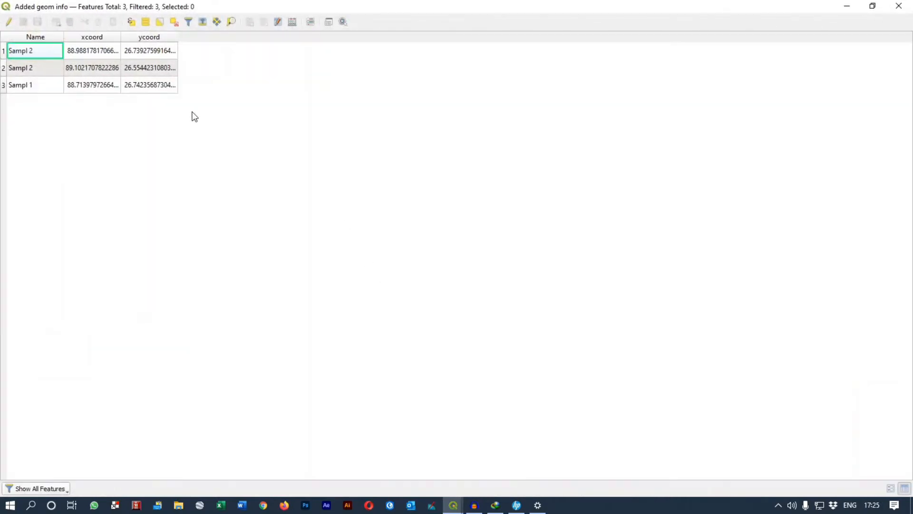
Step: Widen the xcoord and ycoord columns to read the full coordinates, and close the attribute table
drag(122, 37, 148, 37)
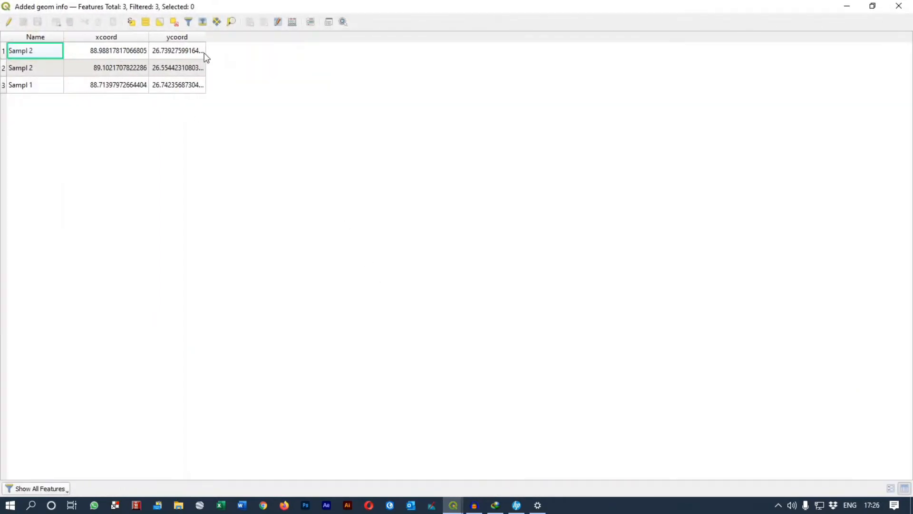
double_click(205, 37)
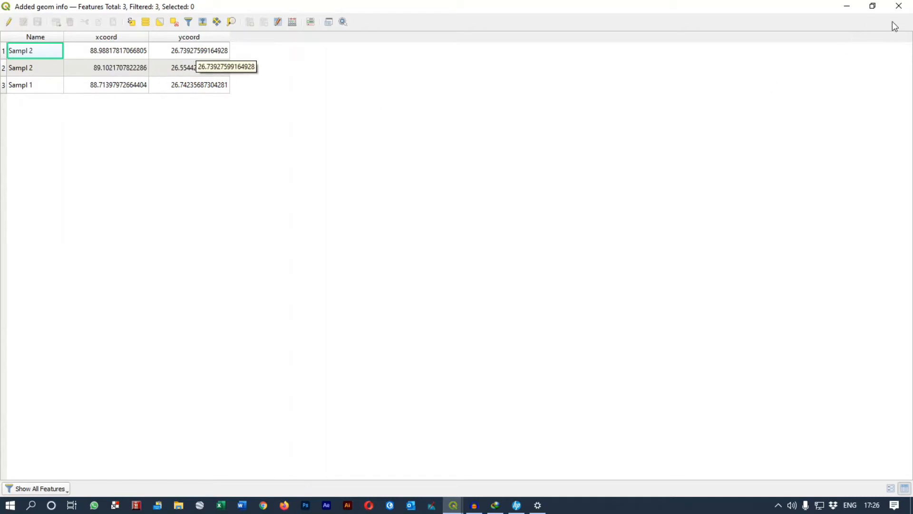
click(900, 11)
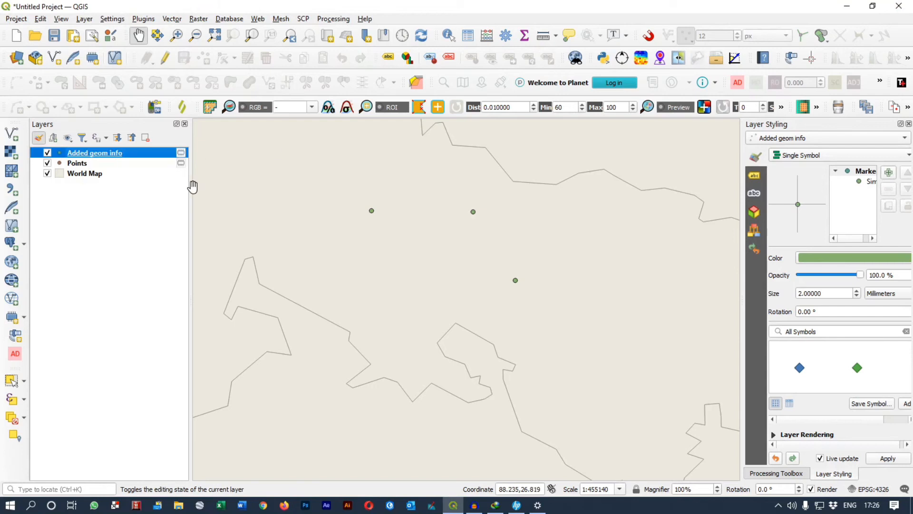
Step: Reopen the attribute table of the Added geom info layer to review the point coordinates, and close it
right_click(88, 154)
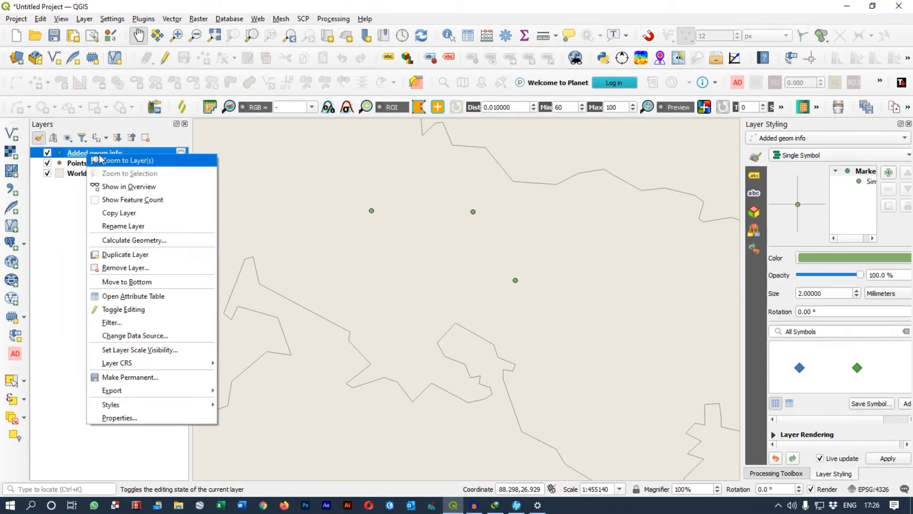
click(123, 309)
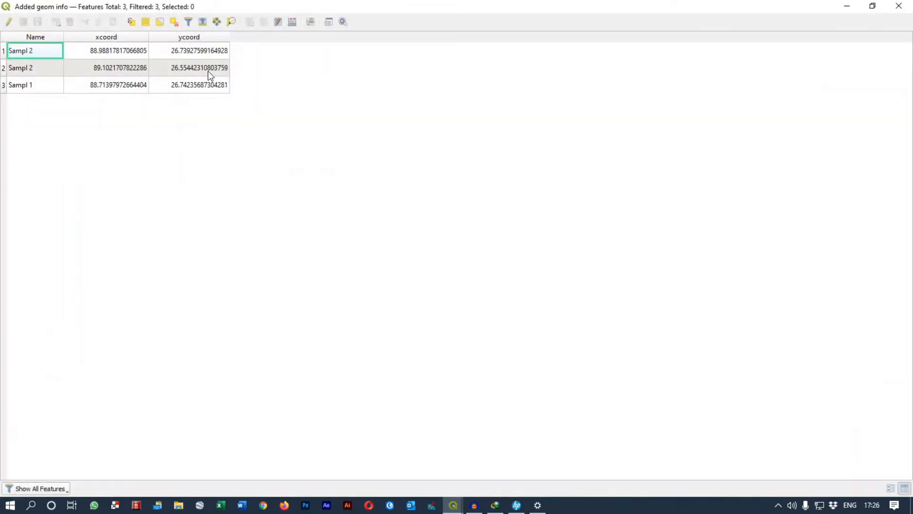
click(901, 6)
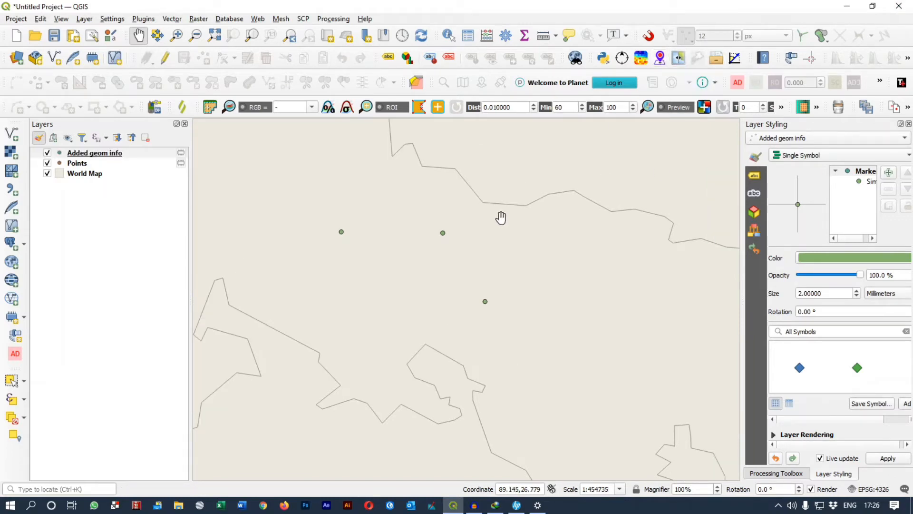
drag(466, 227, 523, 212)
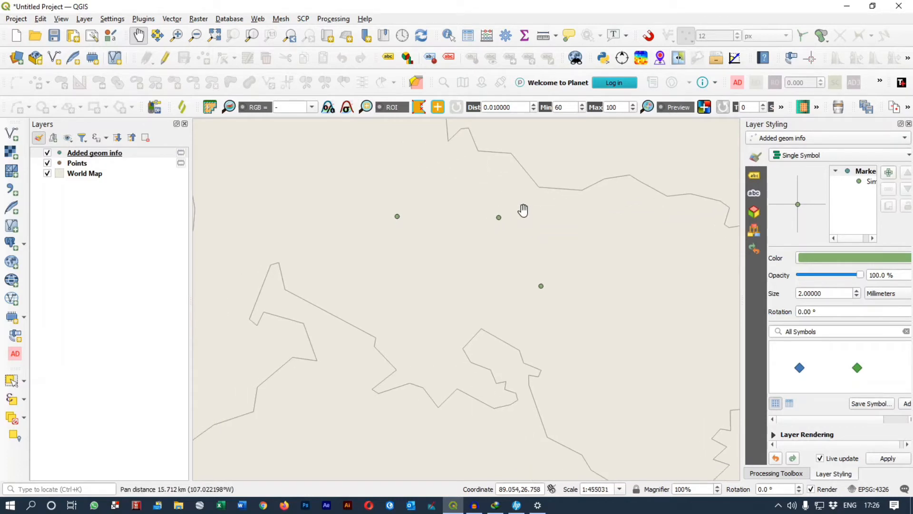
drag(523, 210, 489, 214)
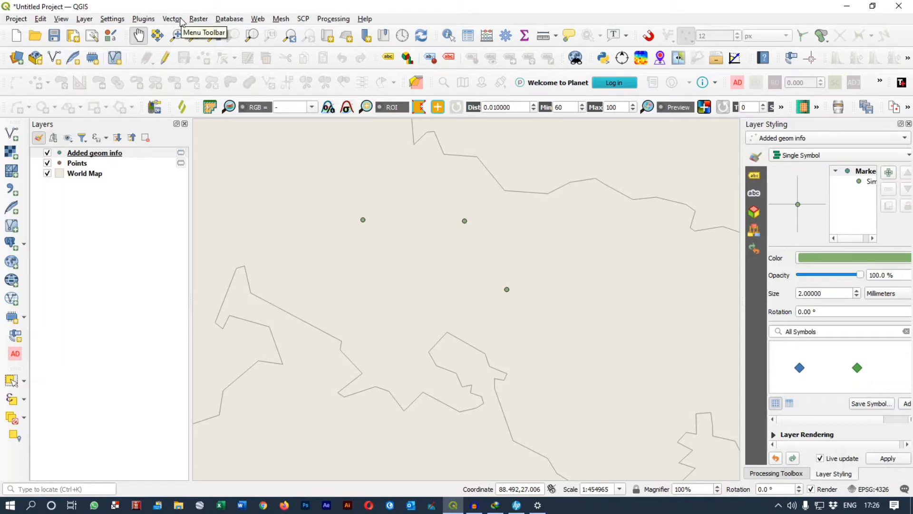
Step: Choose coord_attributable-0.1_Convert DD to DMS in QGIS.zip as the package for Install from ZIP, and close the plugin manager without installing it
click(144, 19)
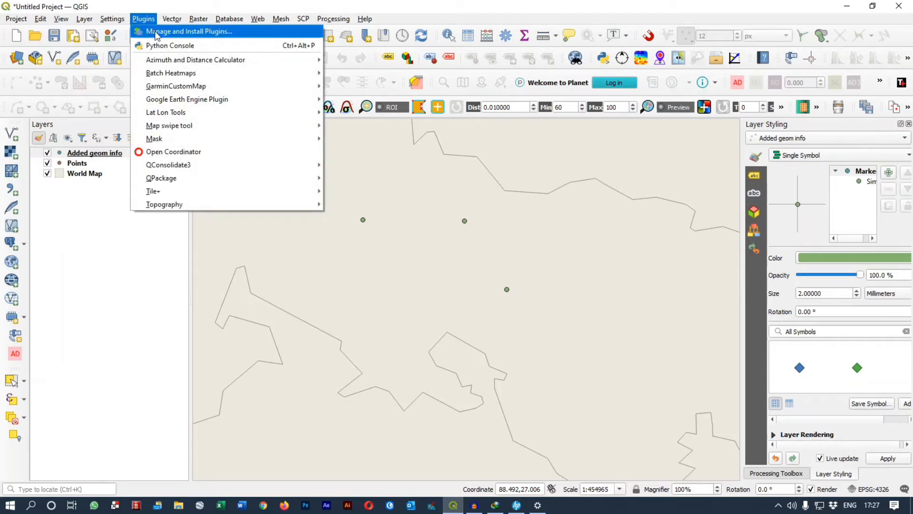
click(174, 32)
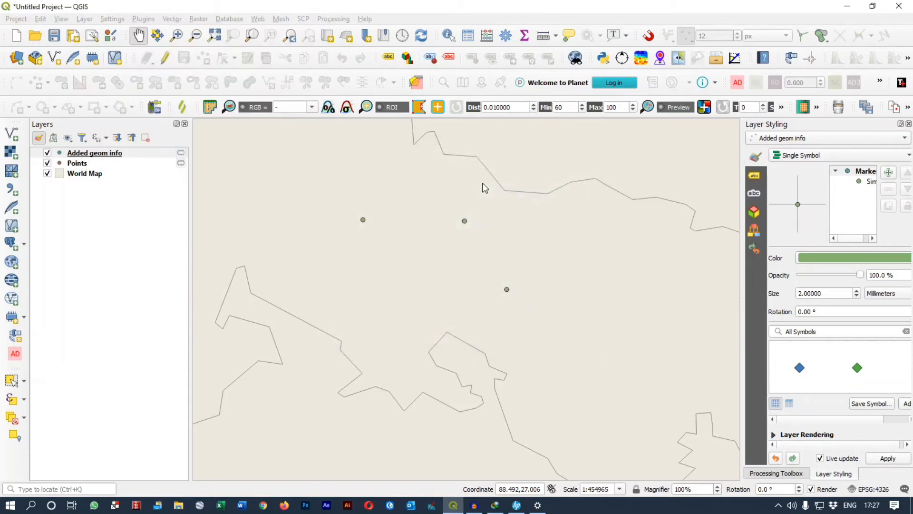
click(520, 238)
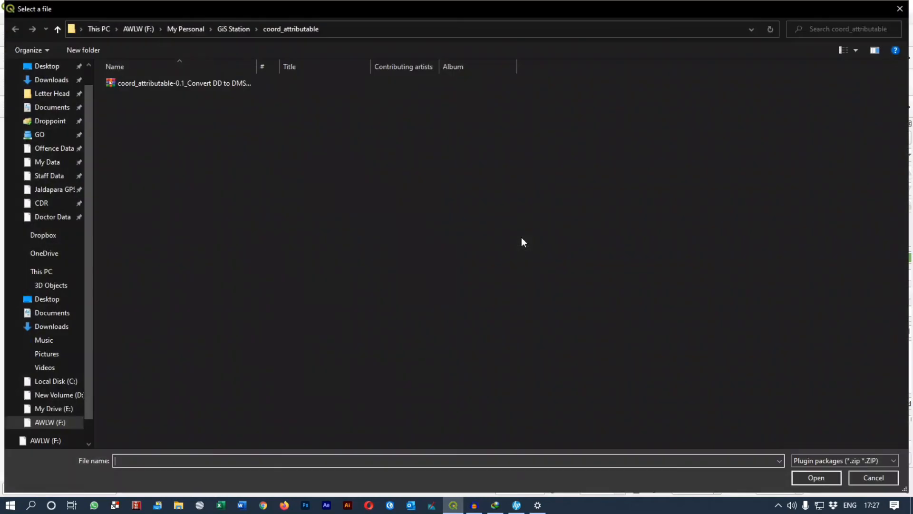
click(199, 84)
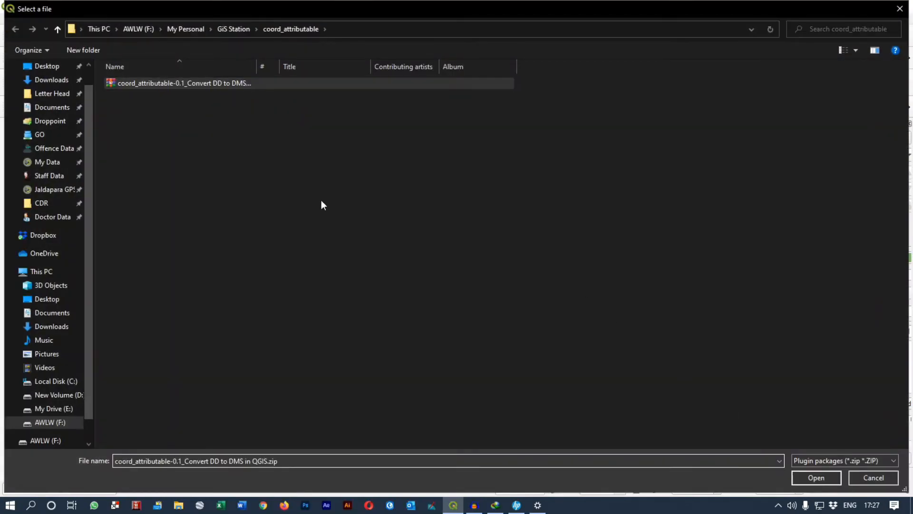
click(821, 476)
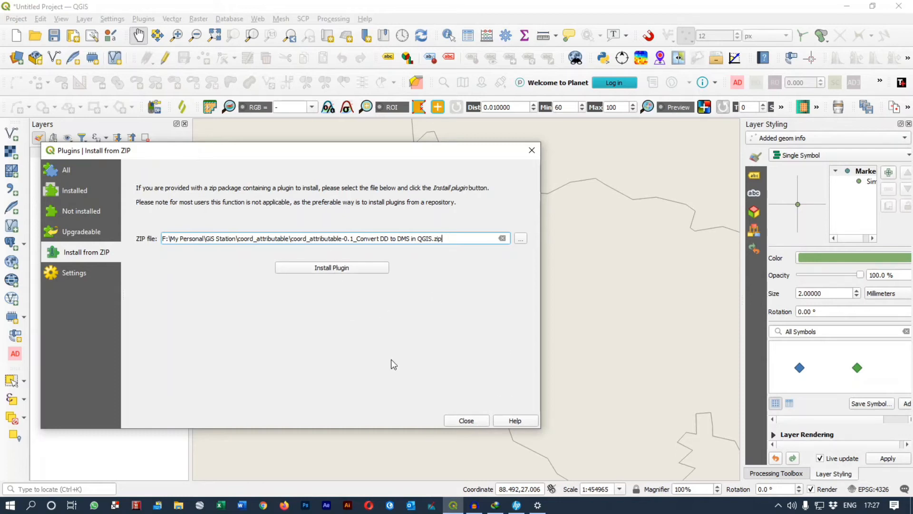
click(465, 420)
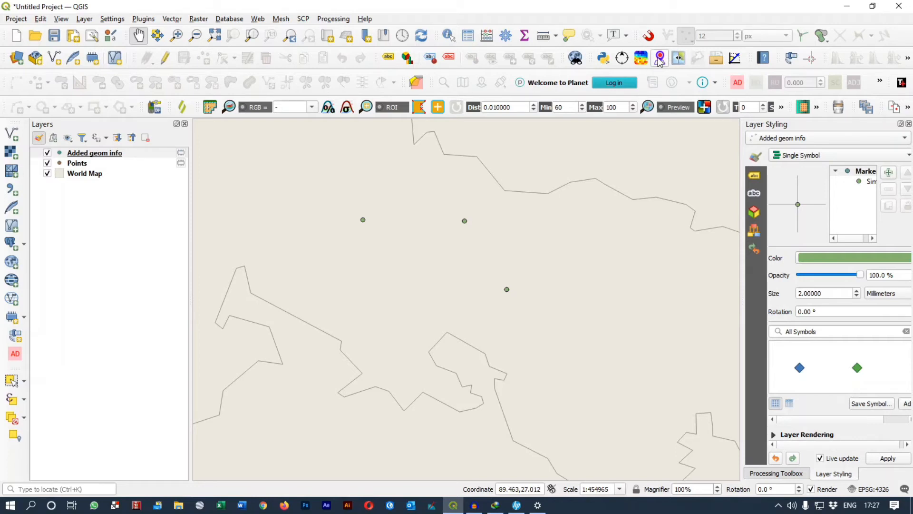
Step: Remove the Added geom info layer from the project
click(136, 155)
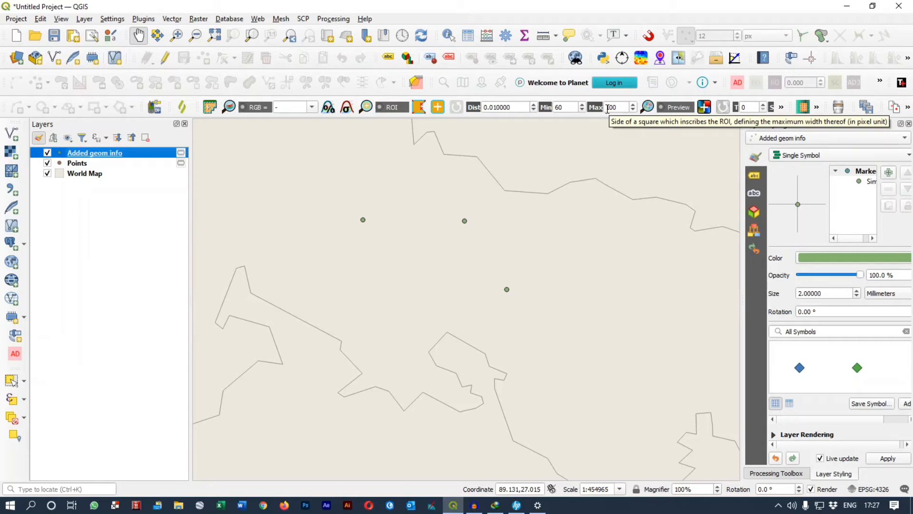
click(88, 162)
click(90, 153)
key(ctrl+d)
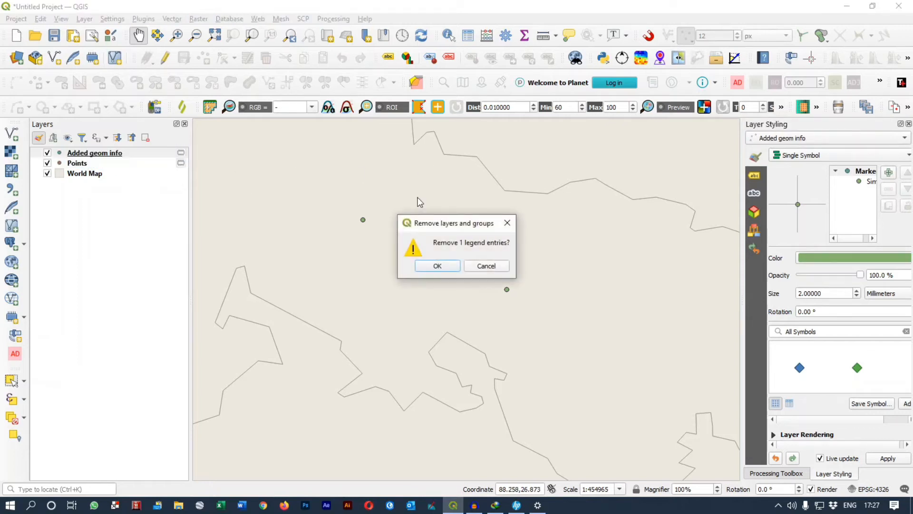
click(438, 266)
Step: Check the attribute table of the Points layer and close it
click(76, 157)
right_click(76, 156)
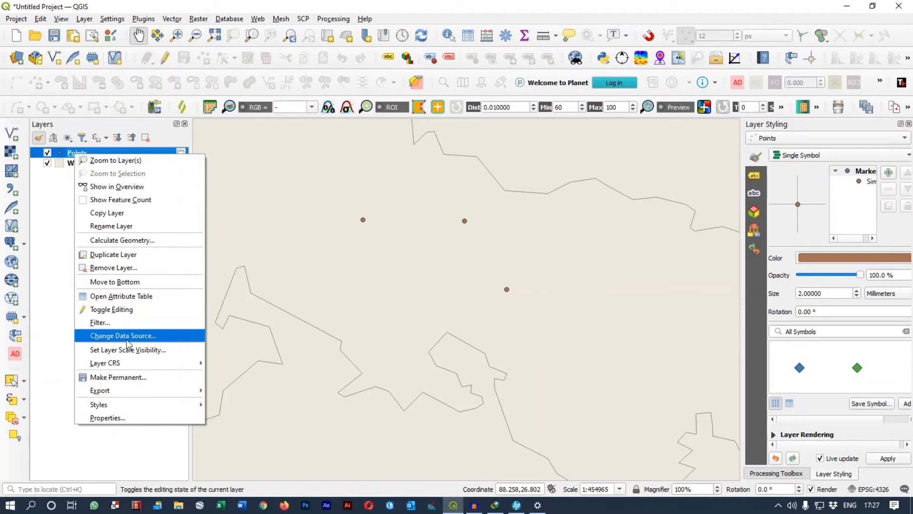
click(109, 299)
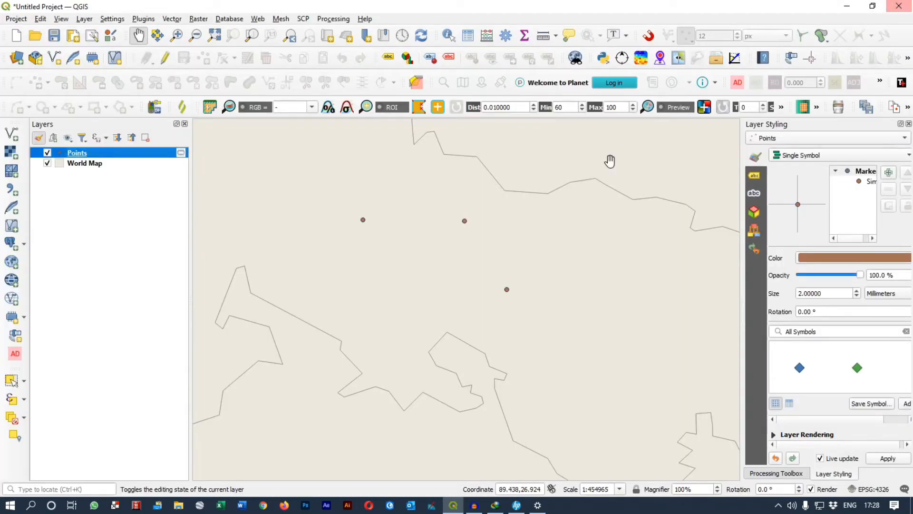
click(899, 6)
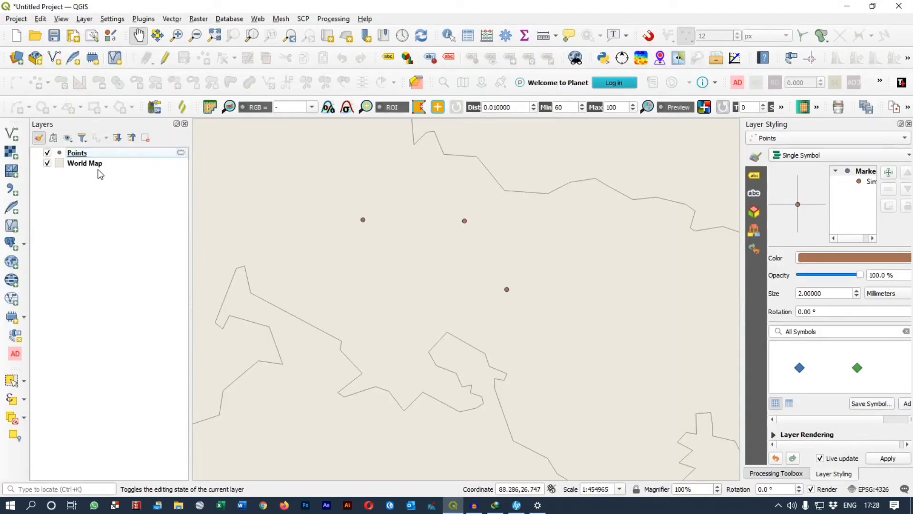
Step: Start Coord. AttribuTable with Points as the input layer and set the output to DMS_1.shp in the coord_attributable folder
click(79, 153)
click(82, 163)
click(78, 153)
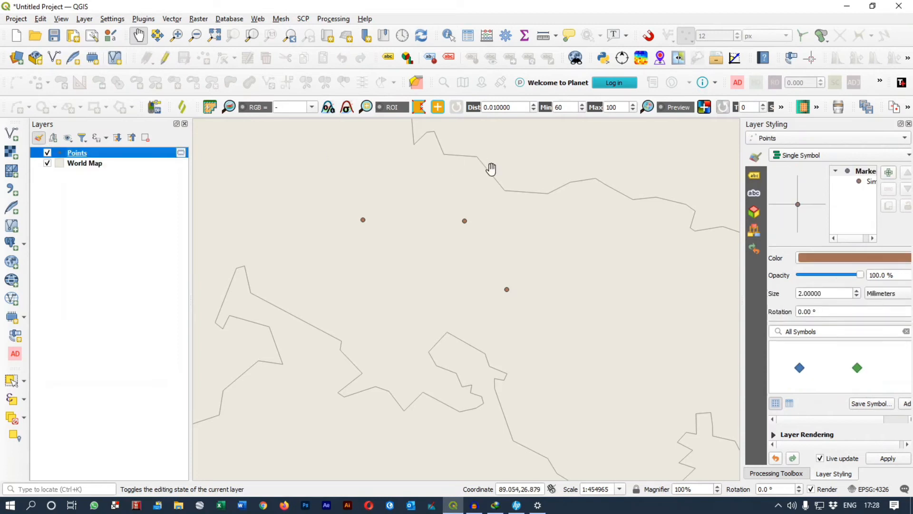
click(660, 61)
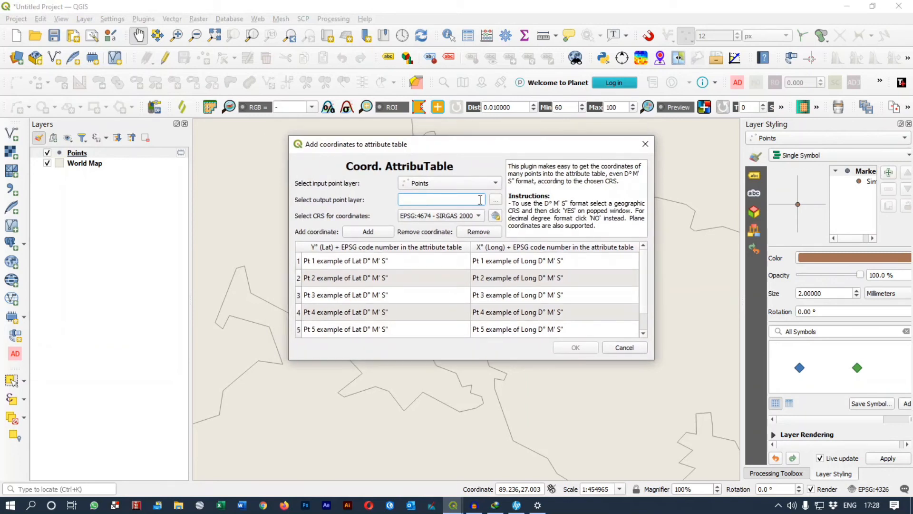
click(495, 202)
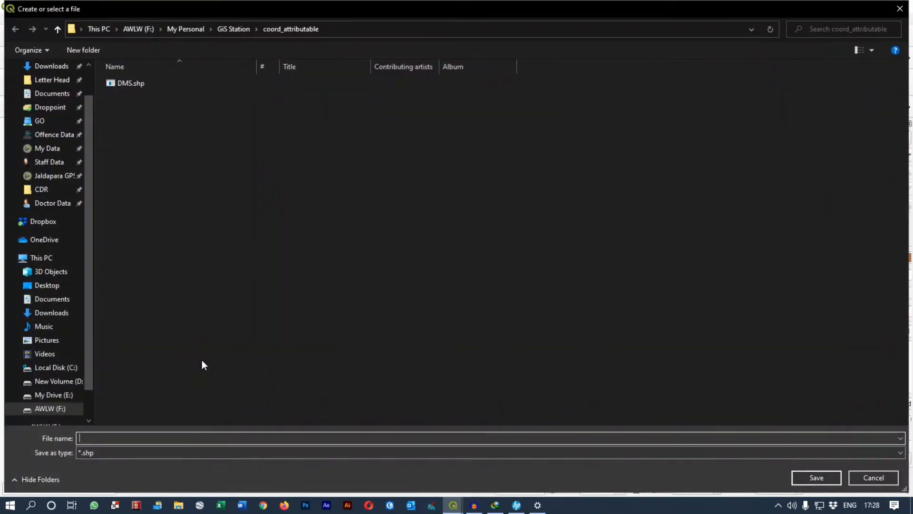
text(DMS_12)
click(808, 483)
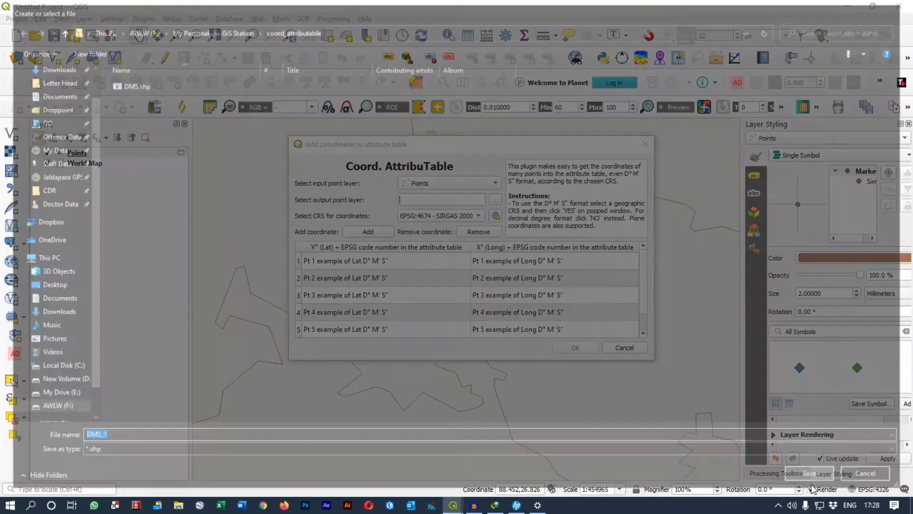
Step: Add decimal degree latitude and longitude fields using the Project CRS, EPSG:4326 - WGS 84
click(438, 213)
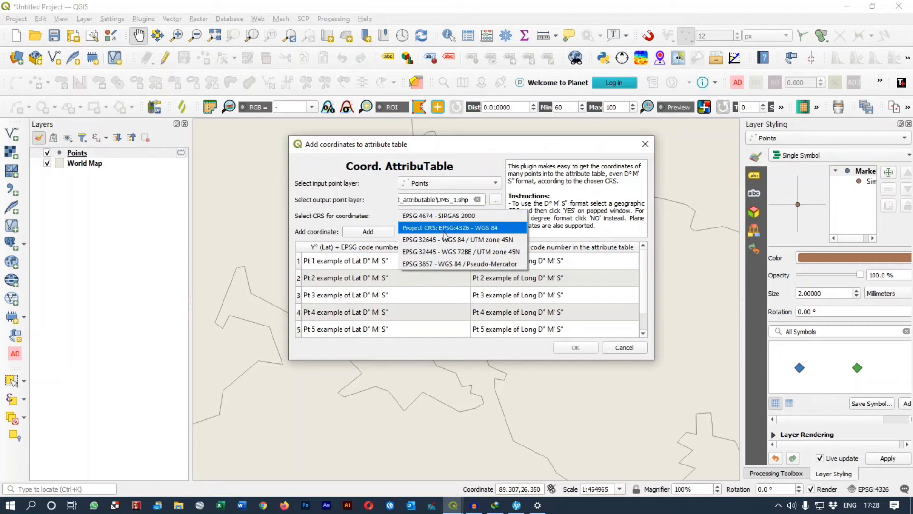
click(441, 228)
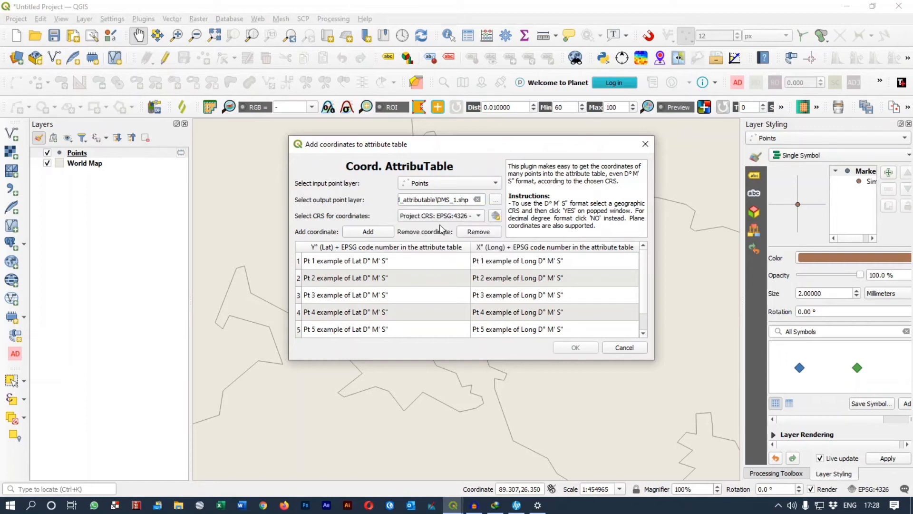
click(370, 231)
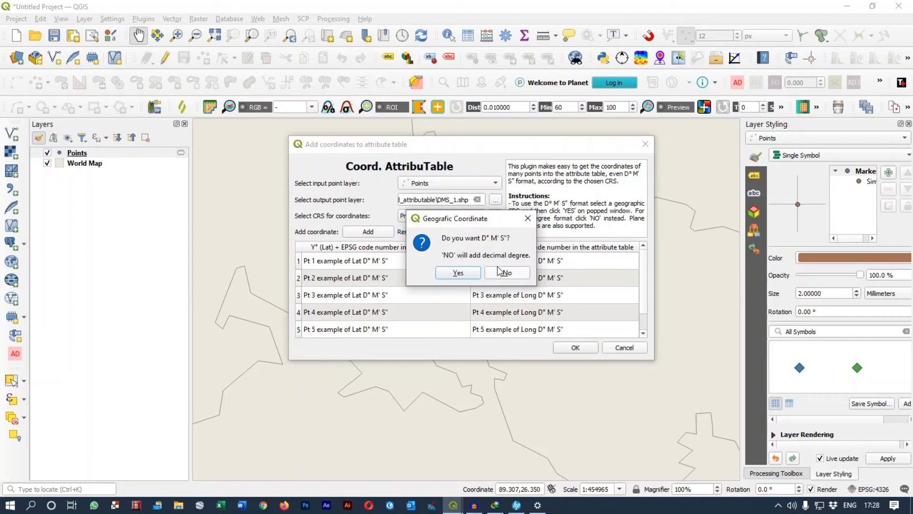
drag(467, 218, 604, 221)
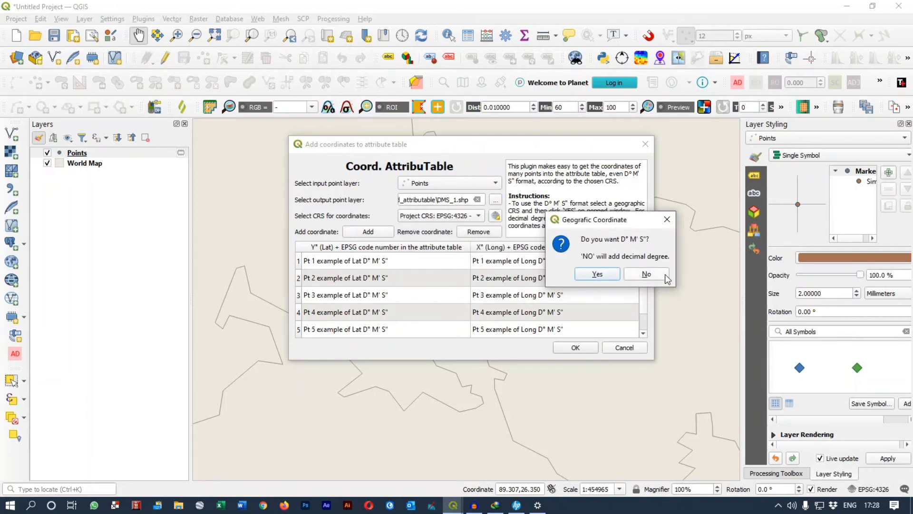
click(666, 219)
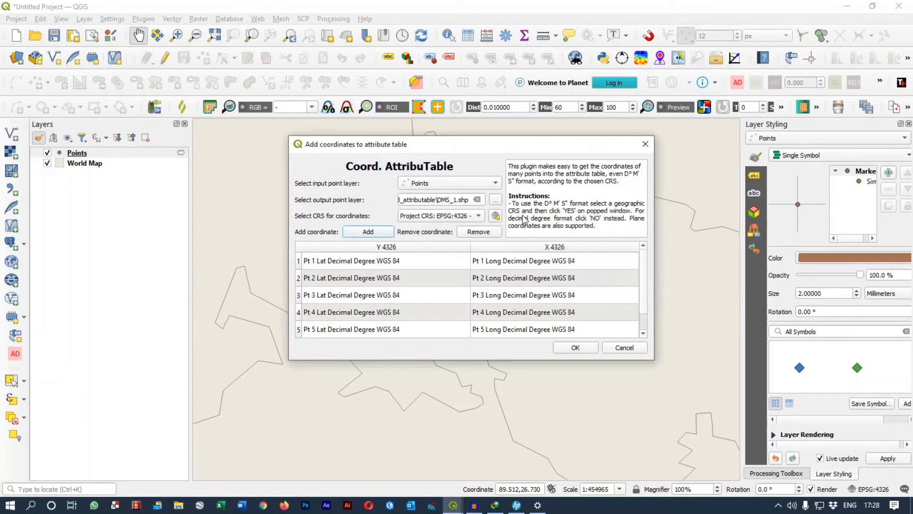
Step: Add degrees-minutes-seconds latitude and longitude fields in Project CRS EPSG:4326 - WGS 84, and generate the output layer
click(464, 216)
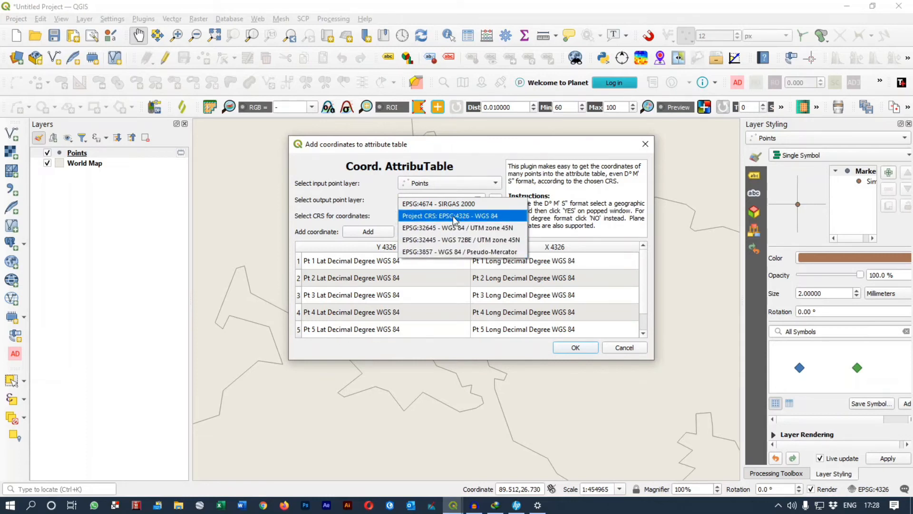
click(453, 216)
click(383, 232)
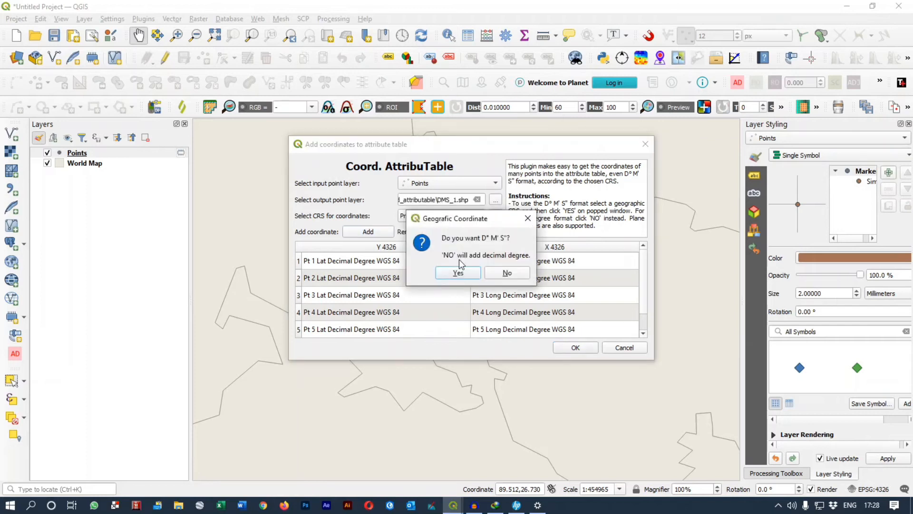
click(458, 273)
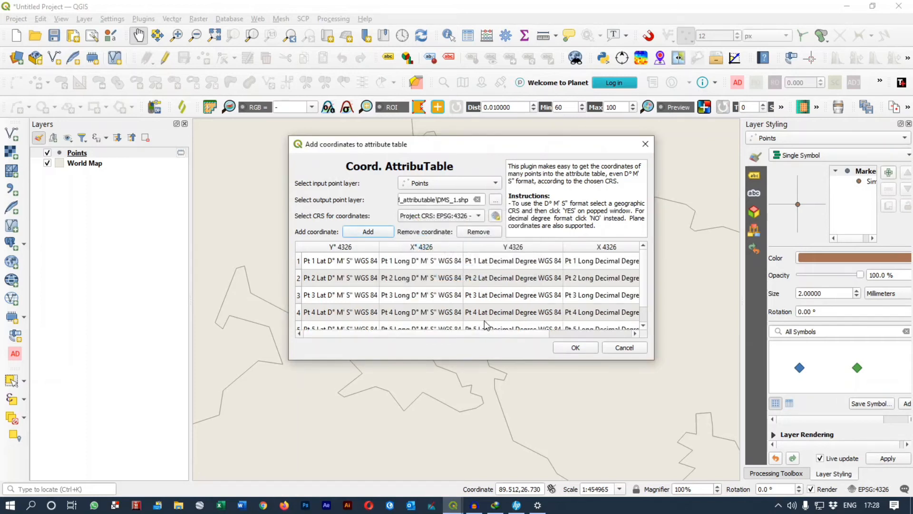
click(576, 347)
Step: Examine the coordinate fields in the DMS_1 layer's attribute table, and close the table
right_click(80, 154)
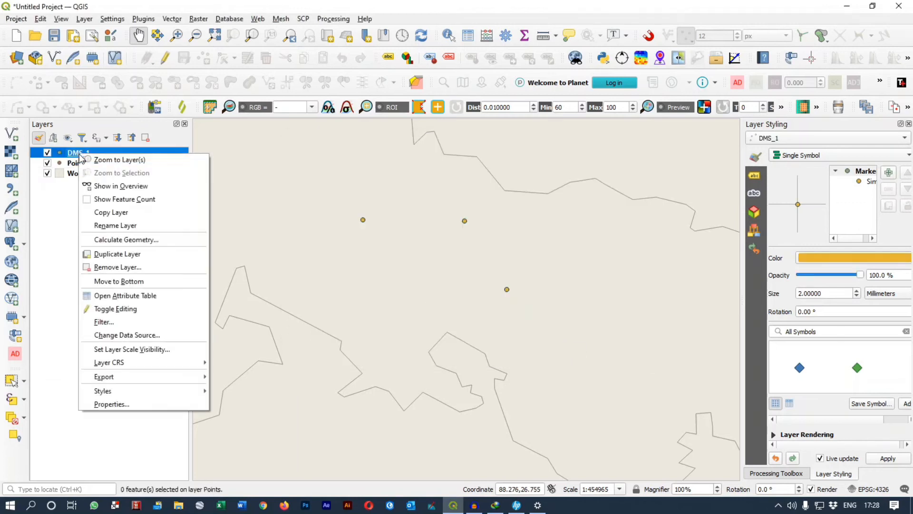
click(153, 301)
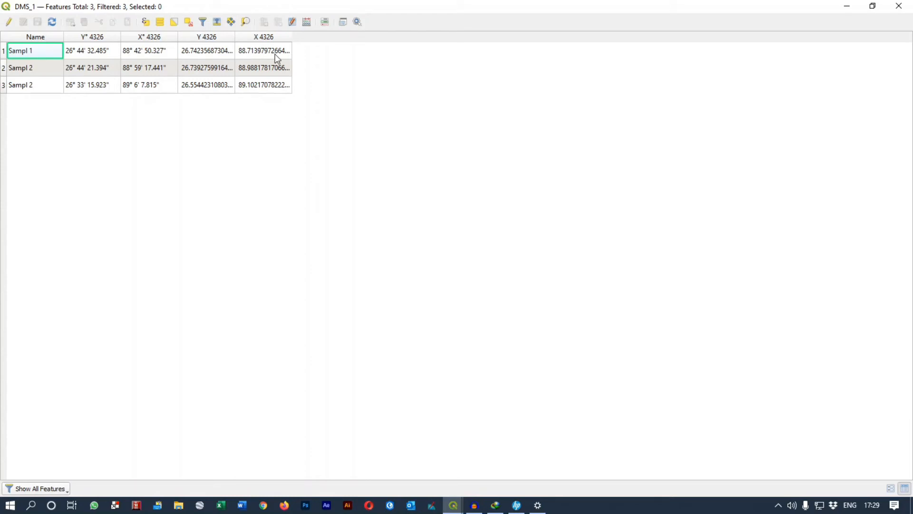
click(899, 7)
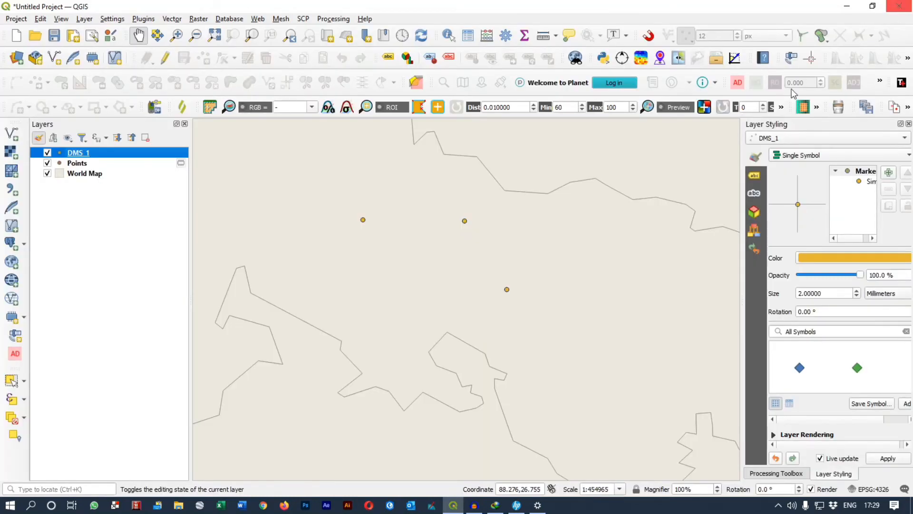
drag(422, 215, 426, 242)
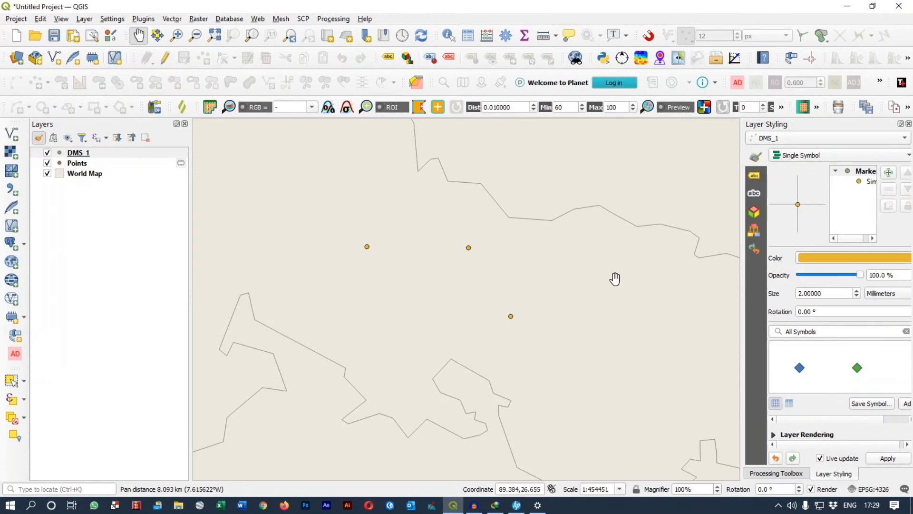
click(78, 154)
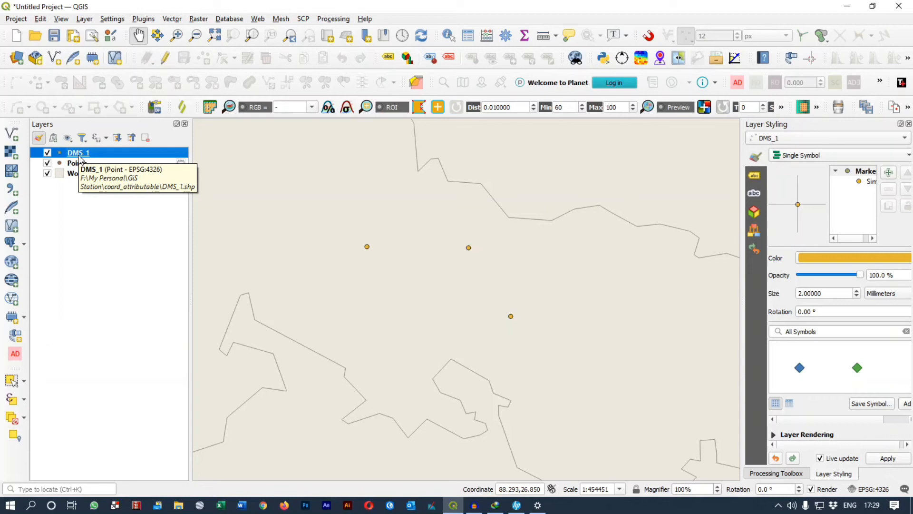
right_click(80, 158)
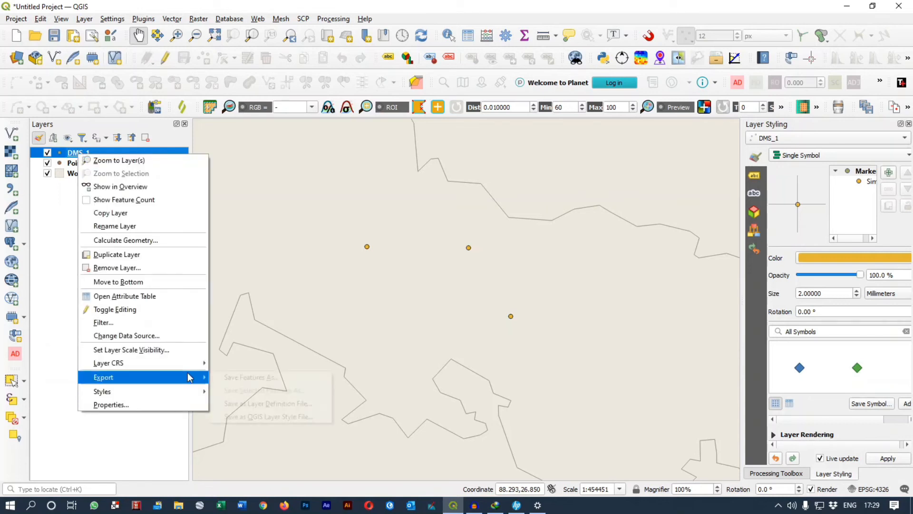
mouse_move(188, 374)
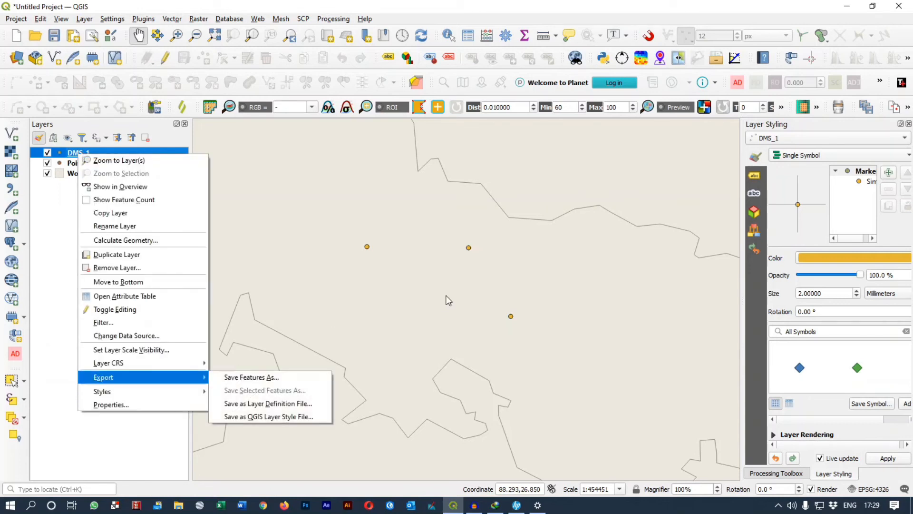
drag(501, 287, 491, 292)
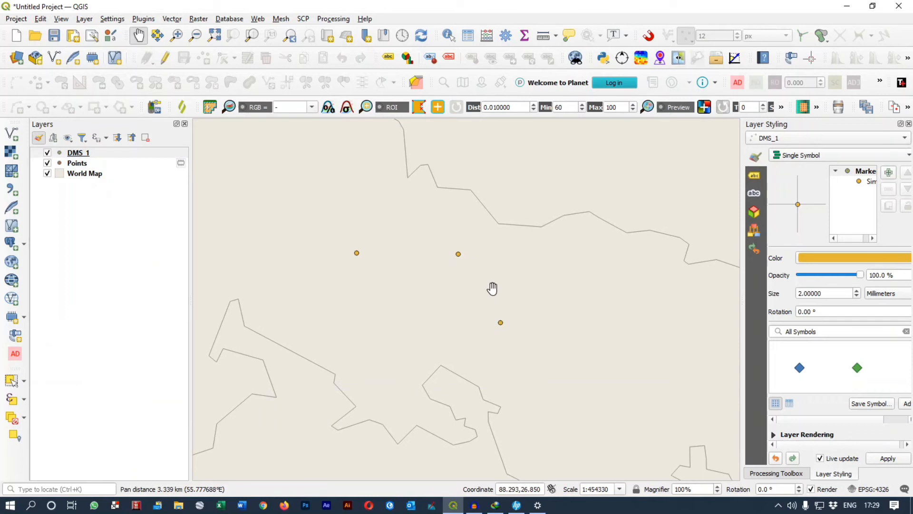
drag(483, 288, 494, 288)
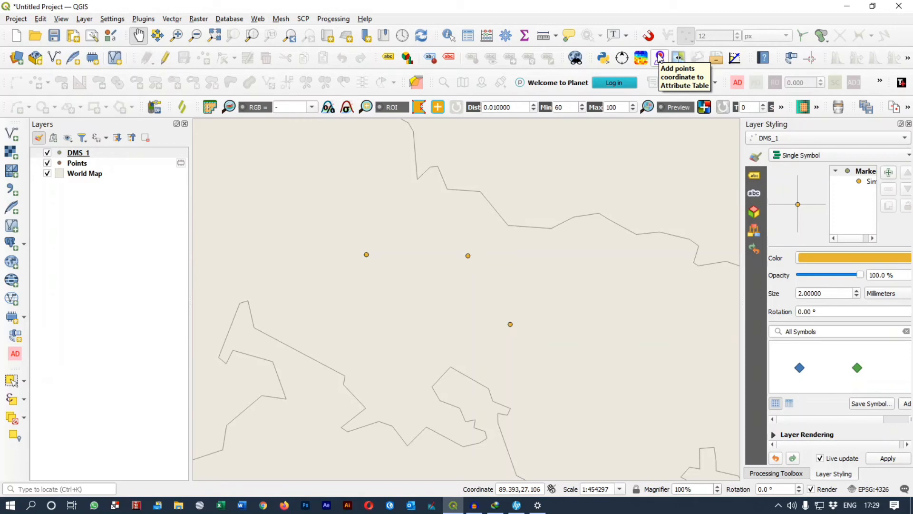
drag(460, 347, 475, 341)
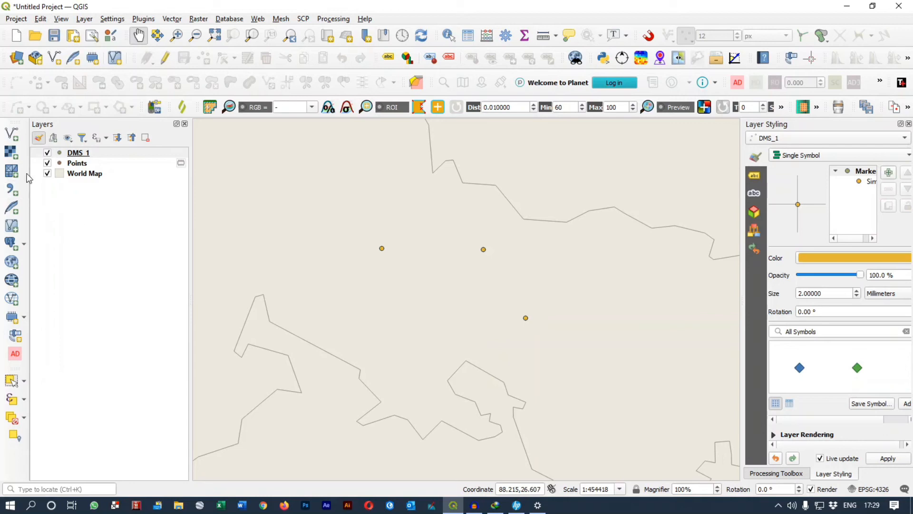
click(11, 191)
click(79, 158)
click(676, 66)
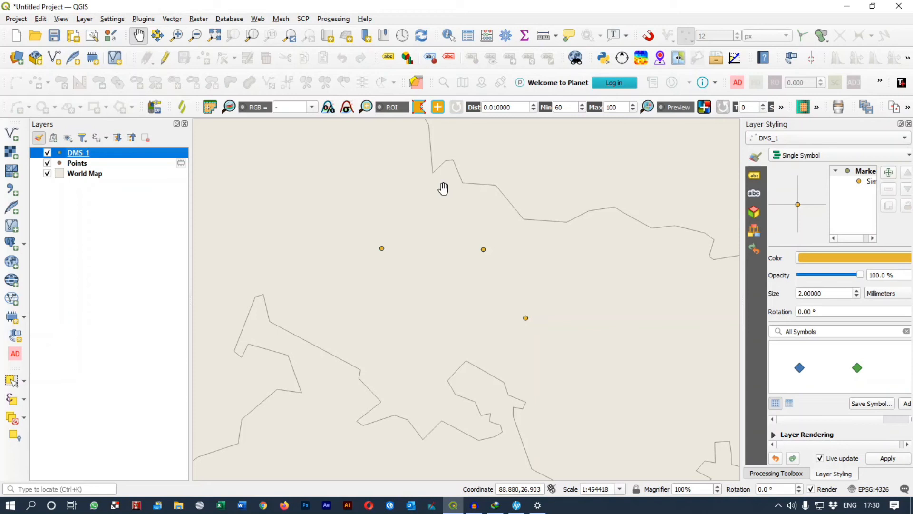
drag(436, 227, 391, 227)
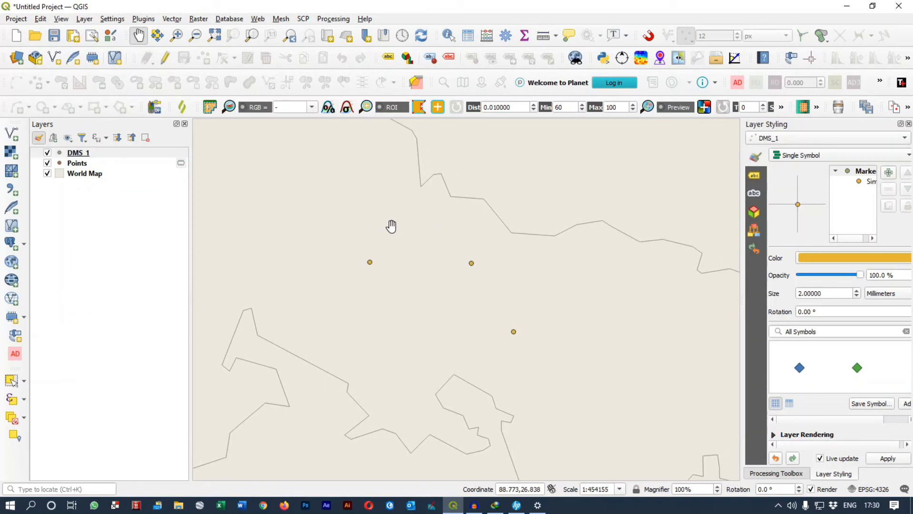
drag(458, 247, 431, 251)
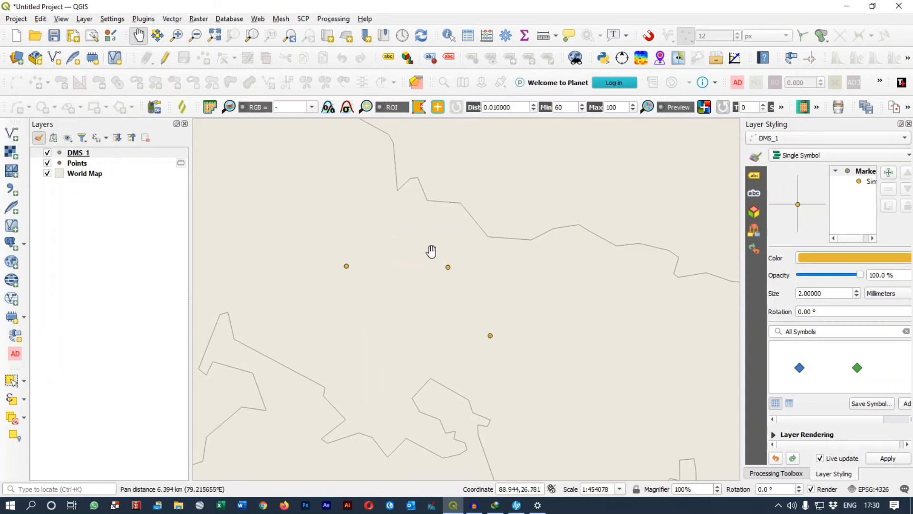
Step: Switch to Excel by opening DD to DMS.xlsx, and look over the DD Lat and DD Long input columns
right_click(221, 506)
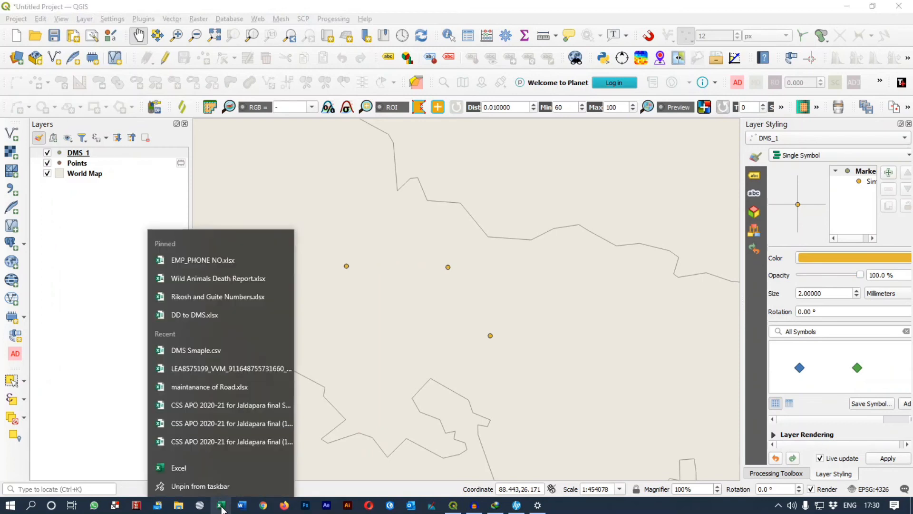
click(216, 316)
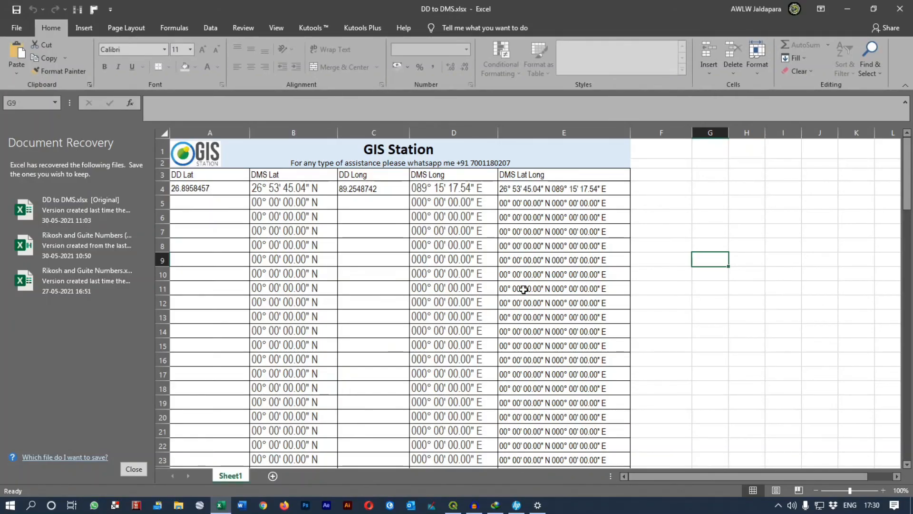
click(220, 192)
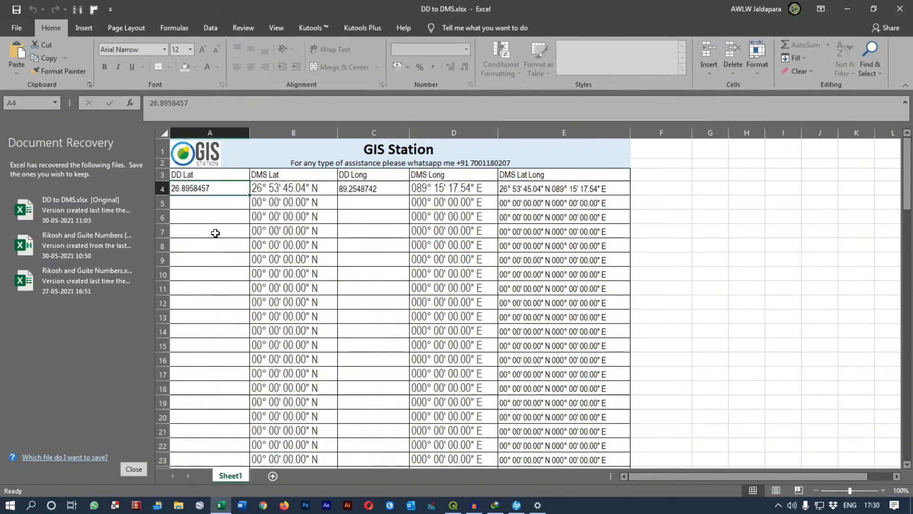
click(339, 192)
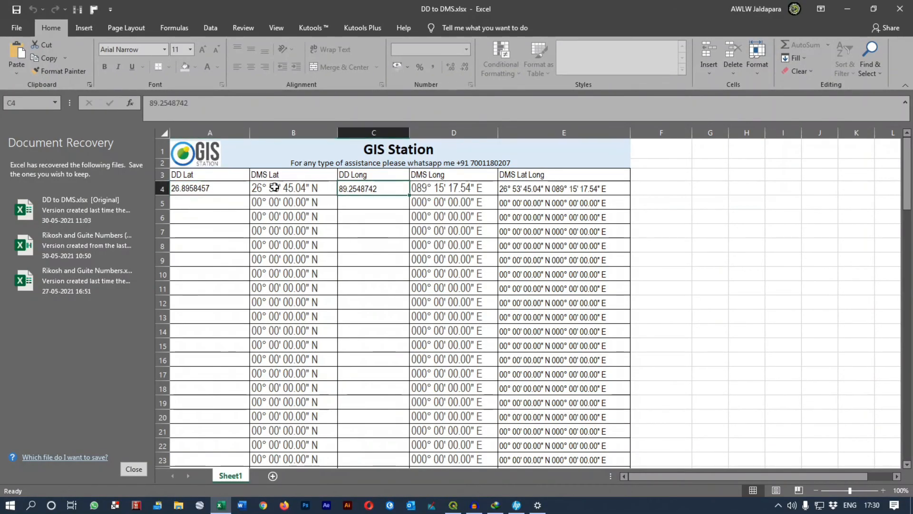
click(228, 188)
drag(224, 189, 221, 390)
scroll(220, 390, up, 2)
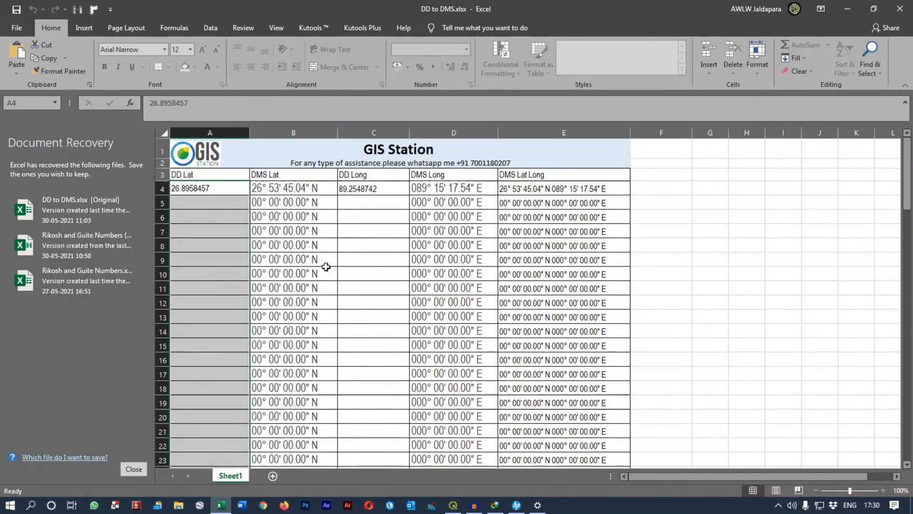
Step: Set the DD Lat value in cell A4 to 26.8795487
click(228, 188)
click(204, 206)
click(203, 189)
text(26.8795487)
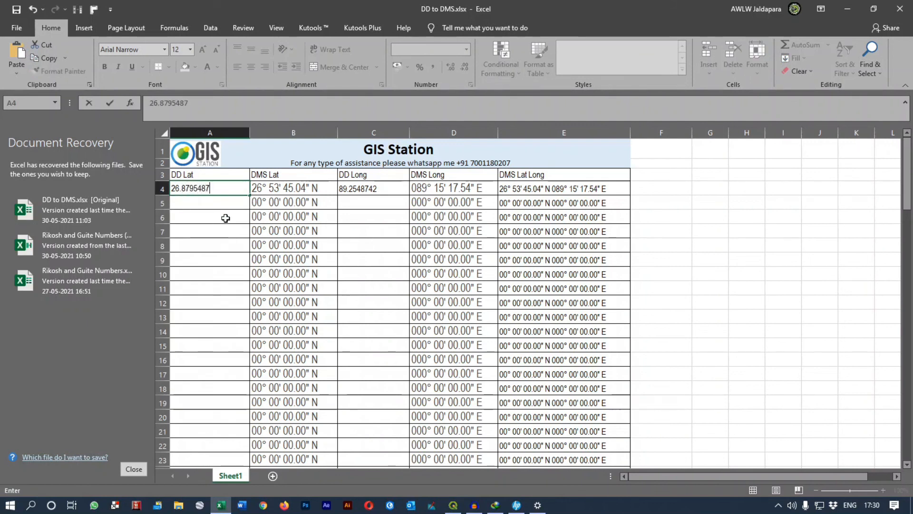
key(ctrl+Return)
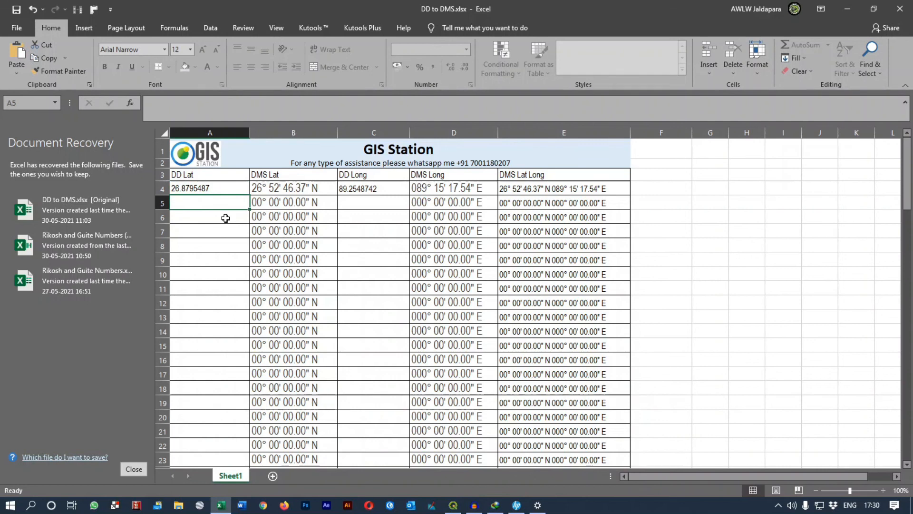
Step: Set the DD Long value in cell C4 to 89.5487454
key(Right)
key(Right)
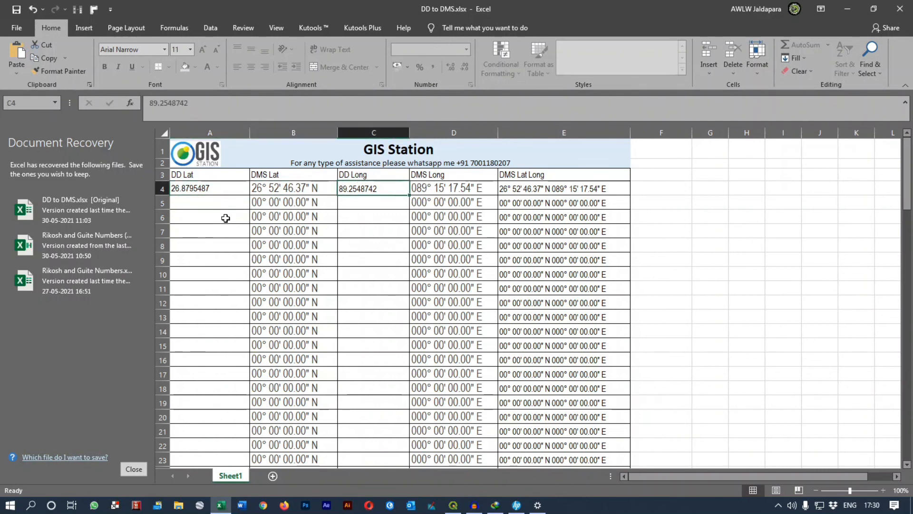
text(89.54874)
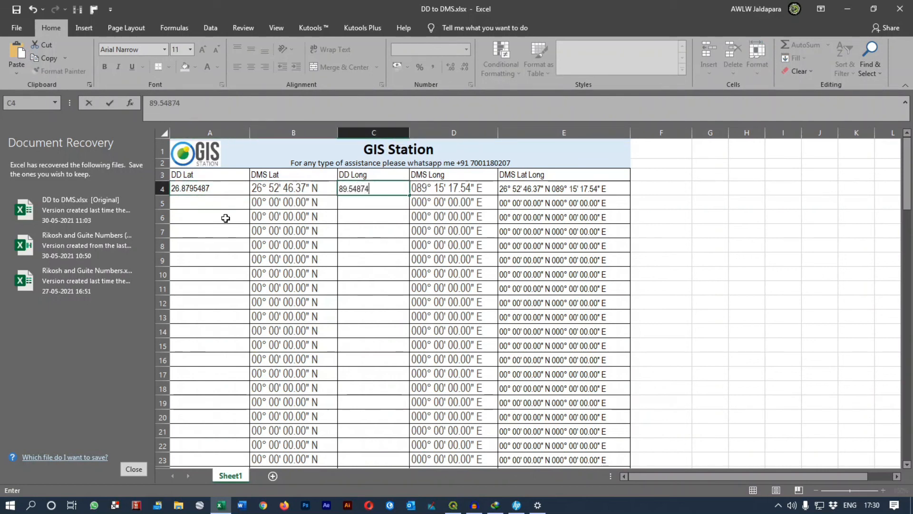
text(54)
key(ctrl+Return)
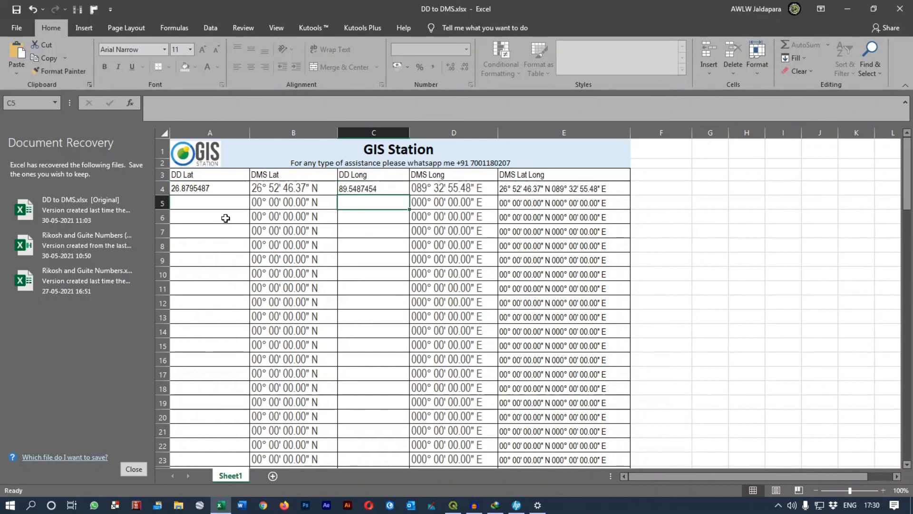
Step: Examine row 4's converted DMS Lat, DMS Long and DMS Lat Long cells alongside their decimal inputs, and switch back to QGIS
key(Left)
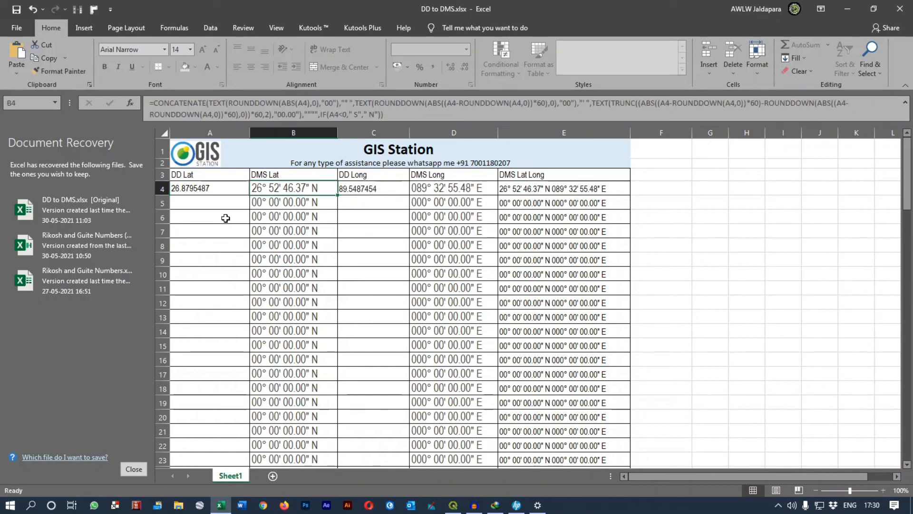
ctrl+click(467, 188)
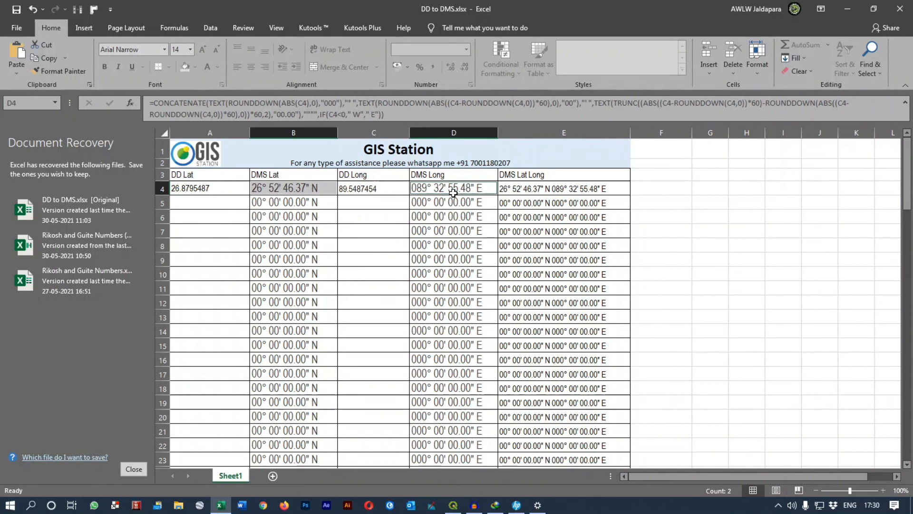
ctrl+click(548, 189)
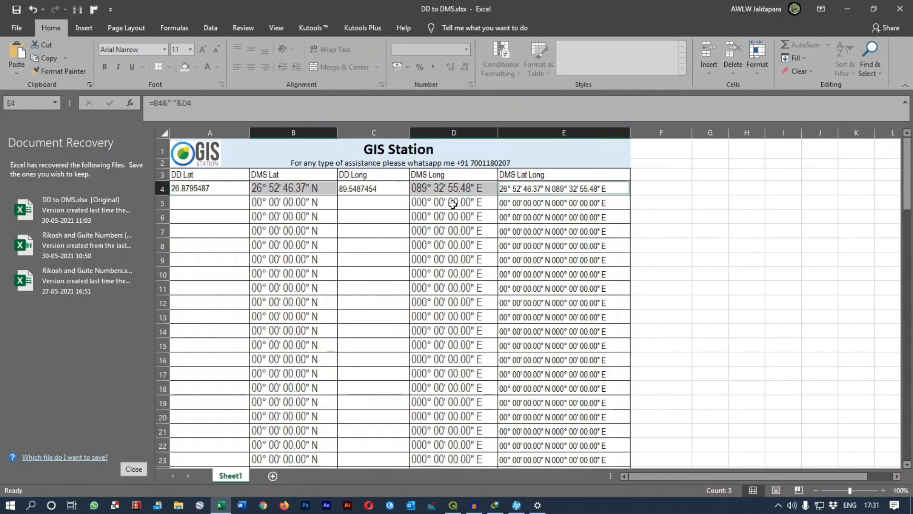
click(314, 192)
click(374, 188)
click(453, 190)
click(380, 190)
click(285, 189)
click(234, 192)
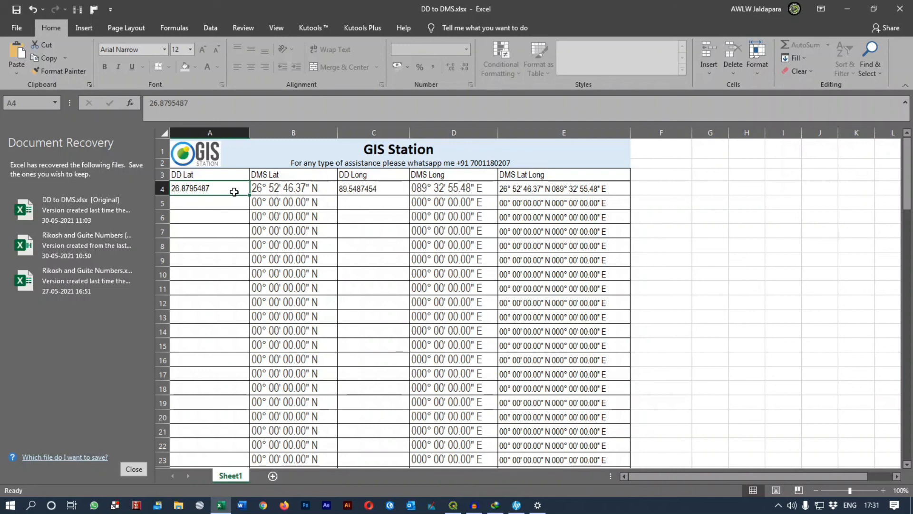
click(847, 8)
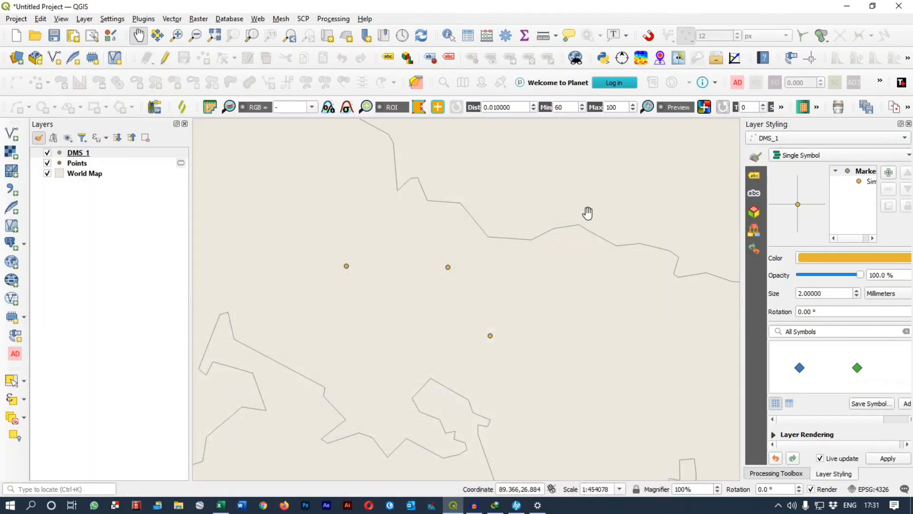